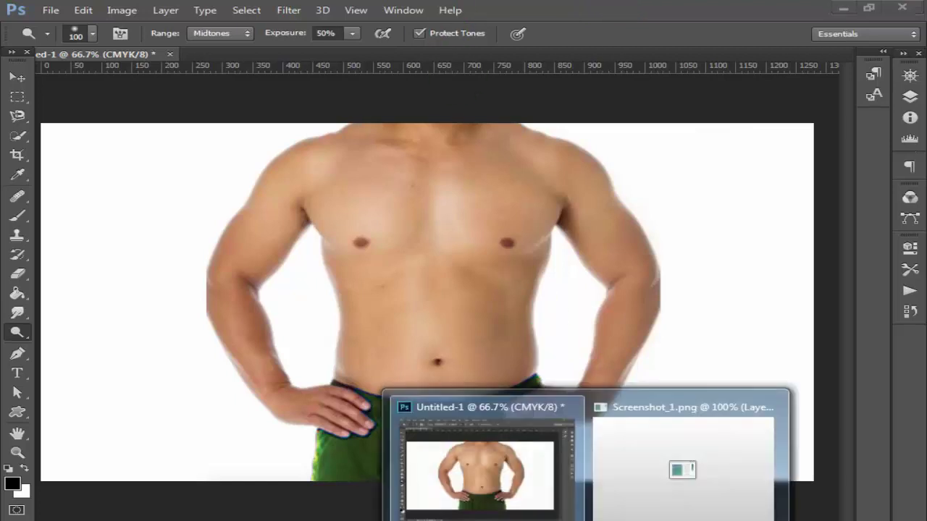
# Bring Screenshot_1.png forward, clear its selection, and Quick Select the torso
pyautogui.click(614, 505)
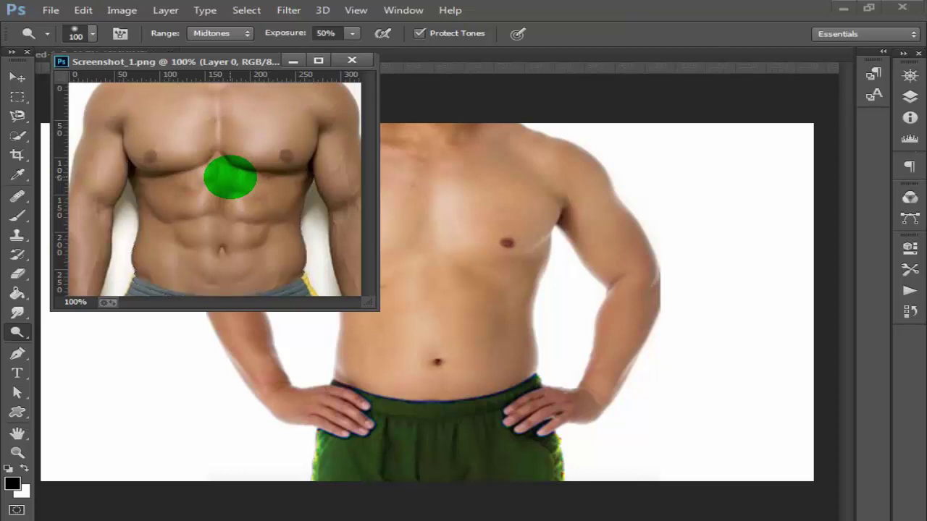
pyautogui.hotkey('ctrl', 'd')
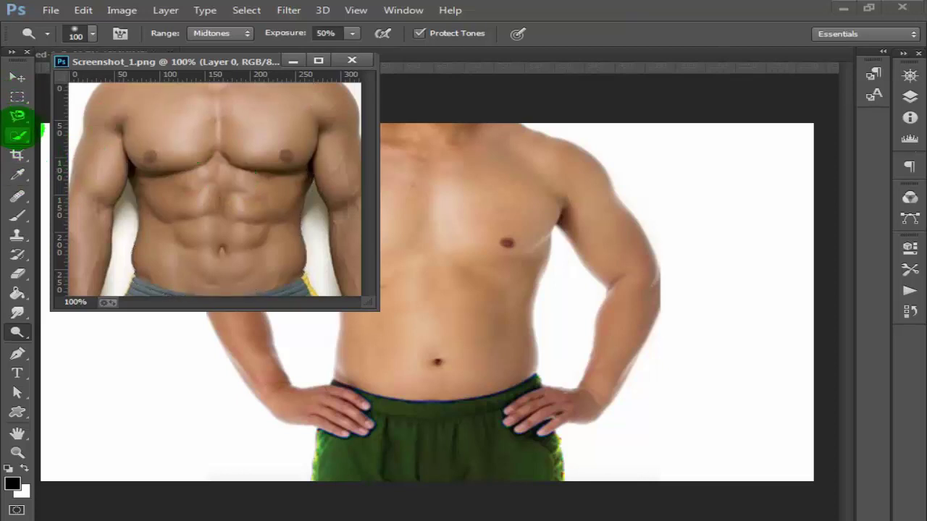
pyautogui.click(17, 135)
pyautogui.moveTo(141, 123); pyautogui.dragTo(207, 244)
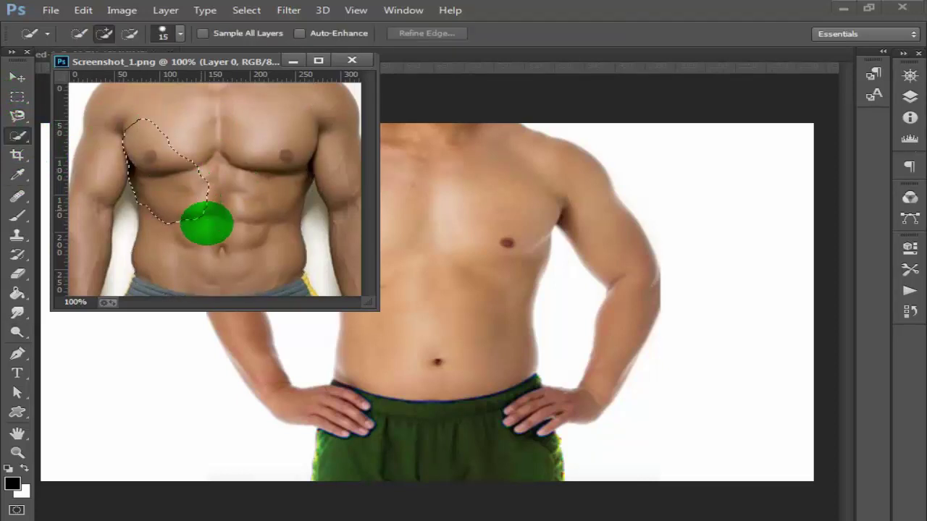
# Subtract both arms, the white background and the waistband from the torso selection
pyautogui.click(130, 33)
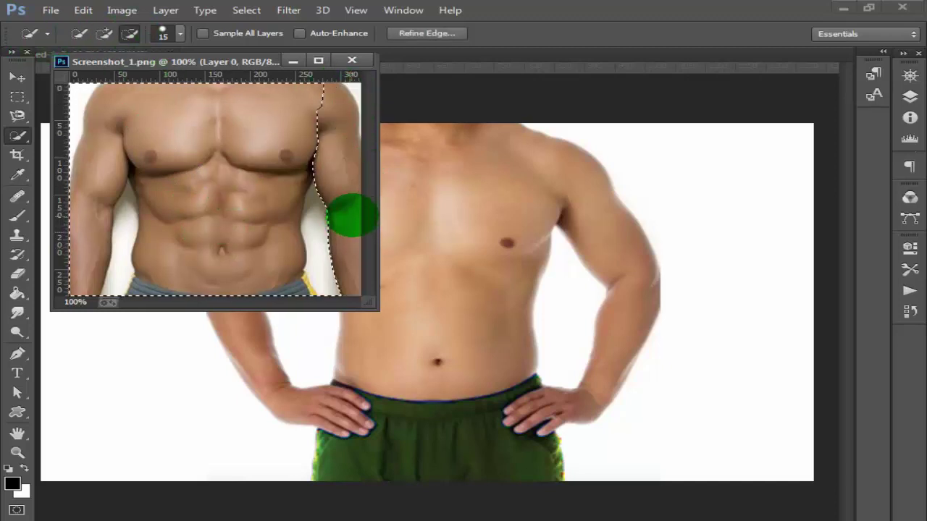
pyautogui.moveTo(346, 213)
pyautogui.mouseDown()
pyautogui.moveTo(315, 192)
pyautogui.moveTo(321, 246)
pyautogui.mouseUp()
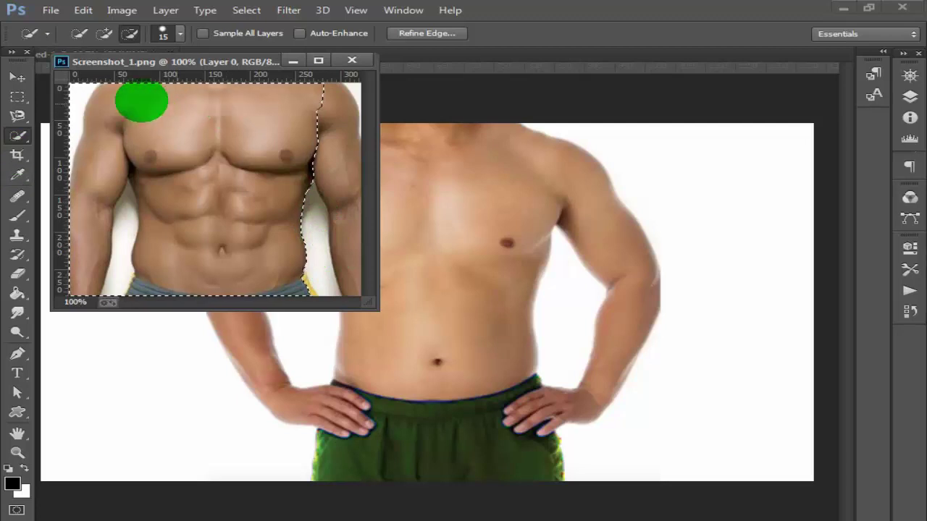
pyautogui.moveTo(99, 82); pyautogui.dragTo(108, 280)
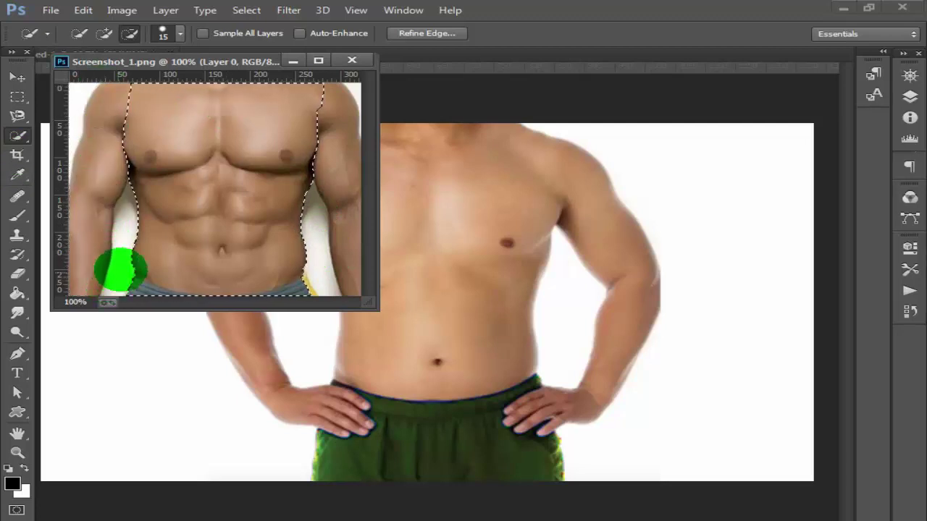
pyautogui.moveTo(127, 323)
pyautogui.mouseDown()
pyautogui.moveTo(134, 294)
pyautogui.moveTo(285, 294)
pyautogui.moveTo(239, 300)
pyautogui.moveTo(132, 281)
pyautogui.mouseUp()
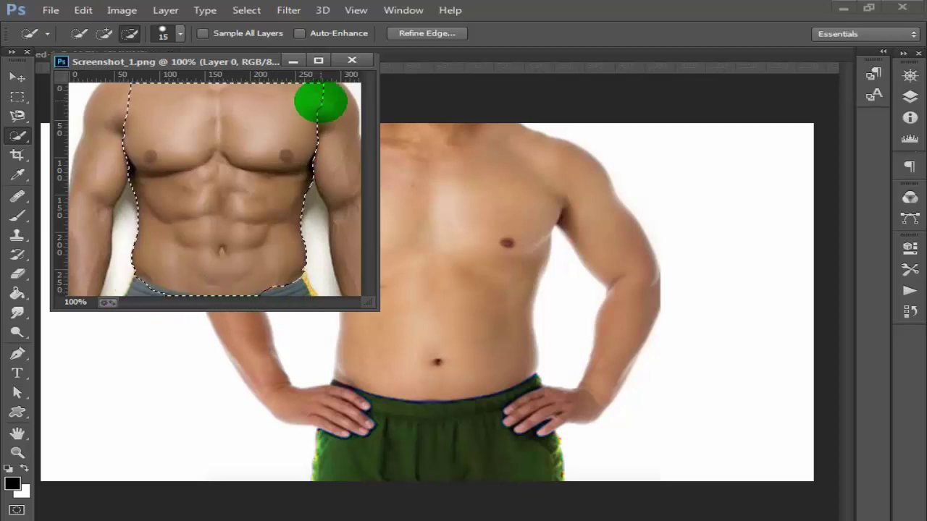
pyautogui.moveTo(320, 104)
pyautogui.mouseDown()
pyautogui.moveTo(311, 81)
pyautogui.moveTo(310, 93)
pyautogui.moveTo(213, 79)
pyautogui.moveTo(198, 94)
pyautogui.mouseUp()
pyautogui.click(17, 77)
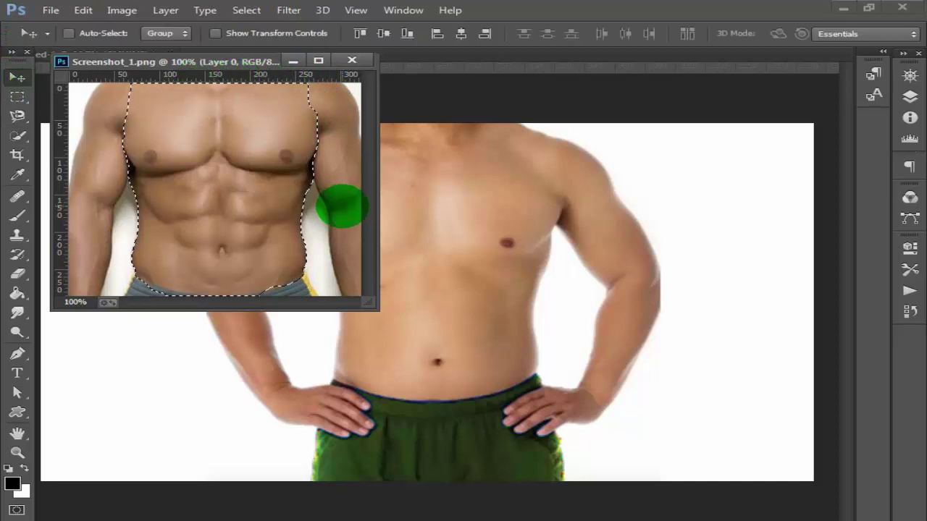
# Drag the selected torso into Untitled-1 and close Screenshot_1.png without saving
pyautogui.moveTo(341, 205)
pyautogui.mouseDown()
pyautogui.moveTo(487, 316)
pyautogui.moveTo(486, 337)
pyautogui.mouseUp()
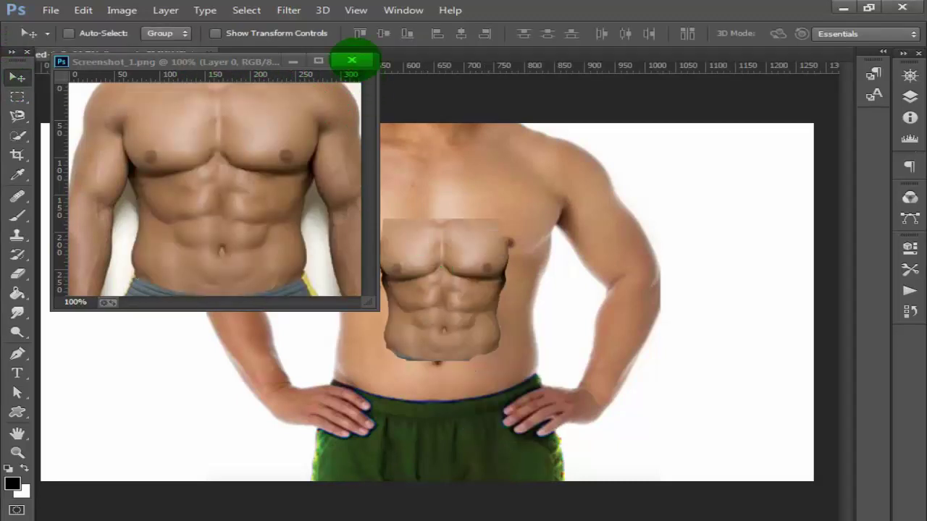
pyautogui.click(351, 60)
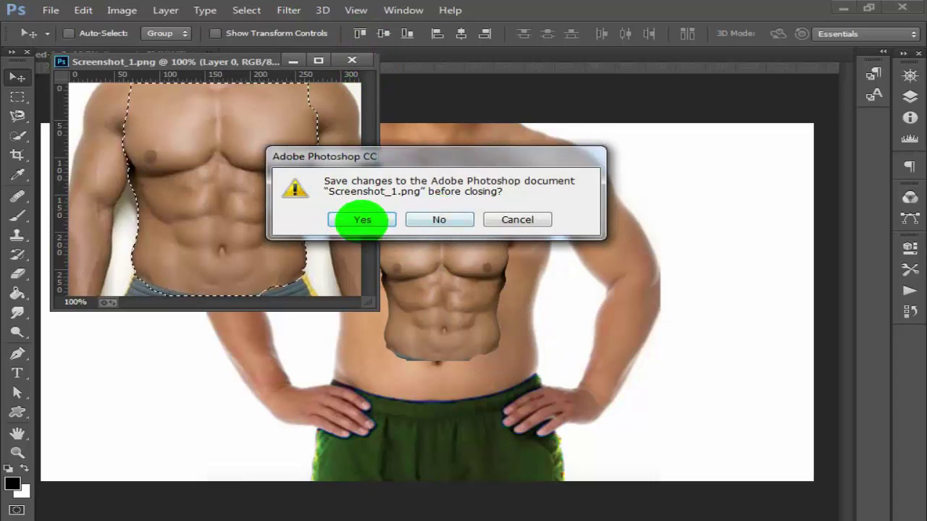
pyautogui.click(445, 219)
pyautogui.moveTo(435, 246); pyautogui.dragTo(427, 295)
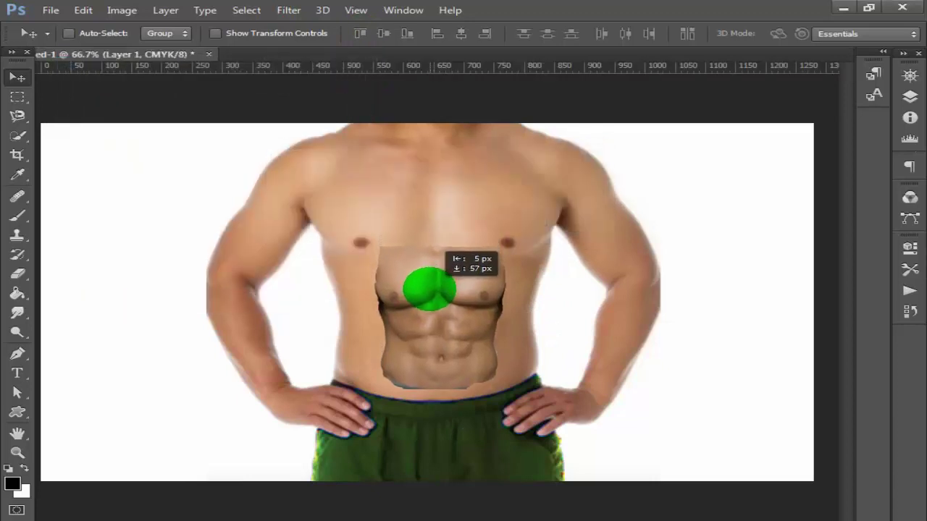
# Scale the abs layer to about 172% over the man's chest and abdomen
pyautogui.hotkey('ctrl', 't')
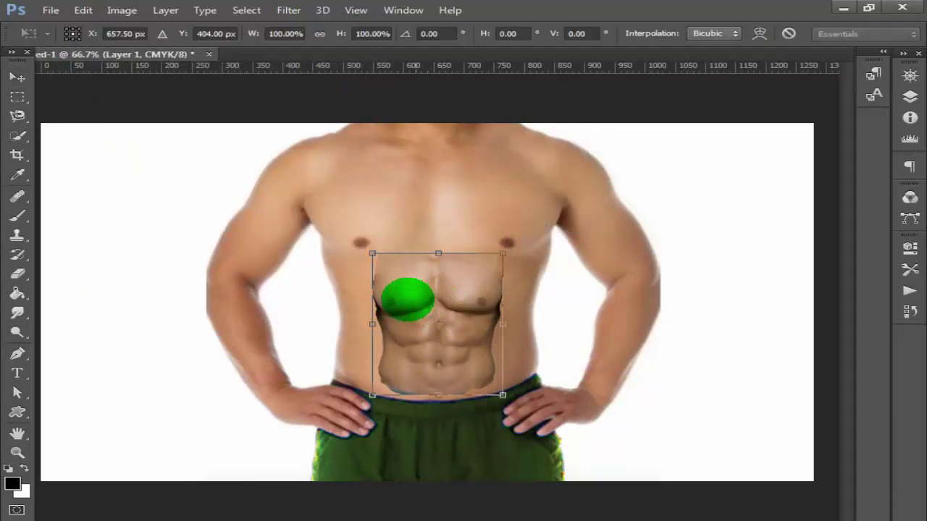
pyautogui.moveTo(370, 252); pyautogui.dragTo(304, 165)
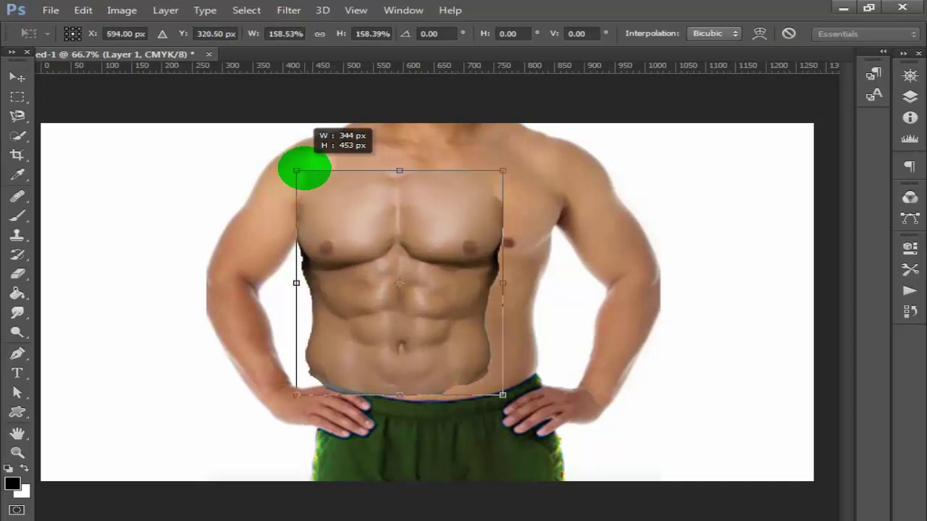
pyautogui.moveTo(406, 255)
pyautogui.mouseDown()
pyautogui.moveTo(440, 261)
pyautogui.moveTo(424, 249)
pyautogui.mouseUp()
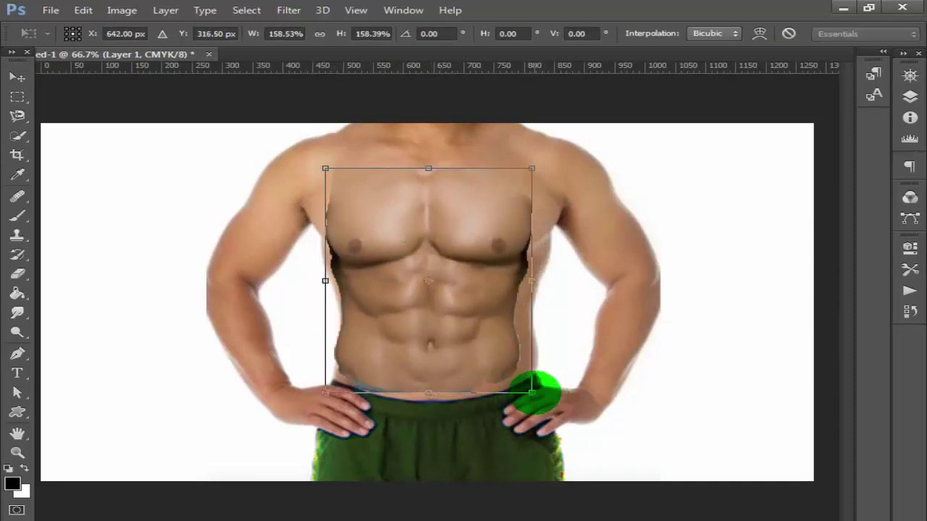
pyautogui.moveTo(533, 393); pyautogui.dragTo(541, 401)
pyautogui.moveTo(498, 367); pyautogui.dragTo(491, 356)
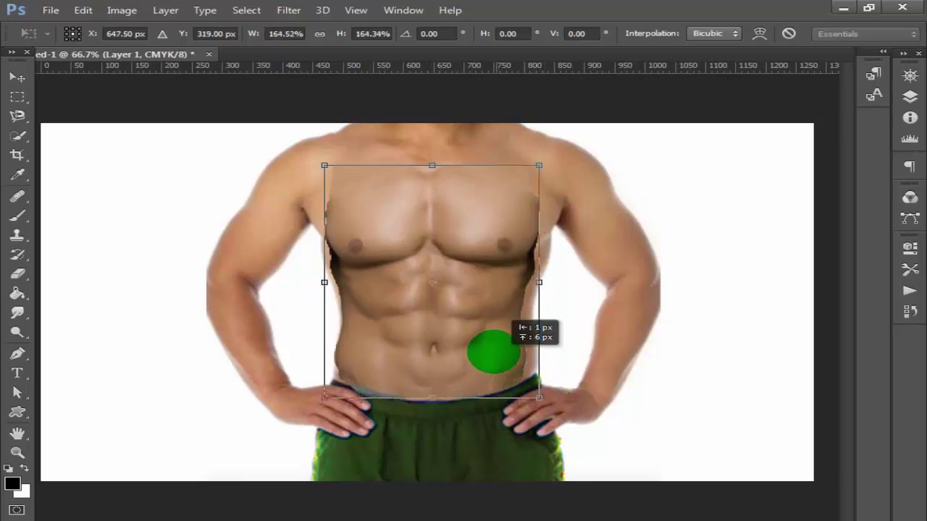
pyautogui.moveTo(533, 390)
pyautogui.mouseDown()
pyautogui.moveTo(551, 409)
pyautogui.moveTo(558, 387)
pyautogui.mouseUp()
pyautogui.moveTo(496, 372)
pyautogui.mouseDown()
pyautogui.moveTo(511, 369)
pyautogui.moveTo(499, 366)
pyautogui.mouseUp()
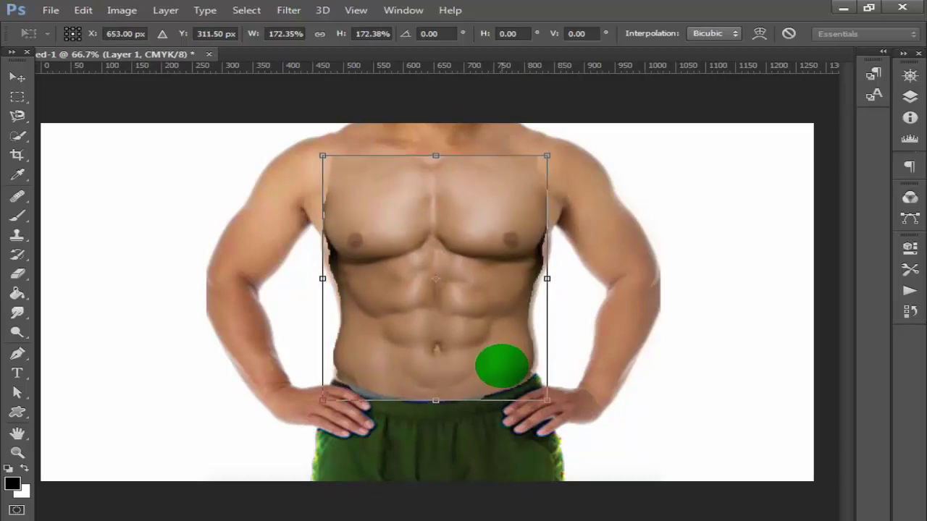
pyautogui.press('Return')
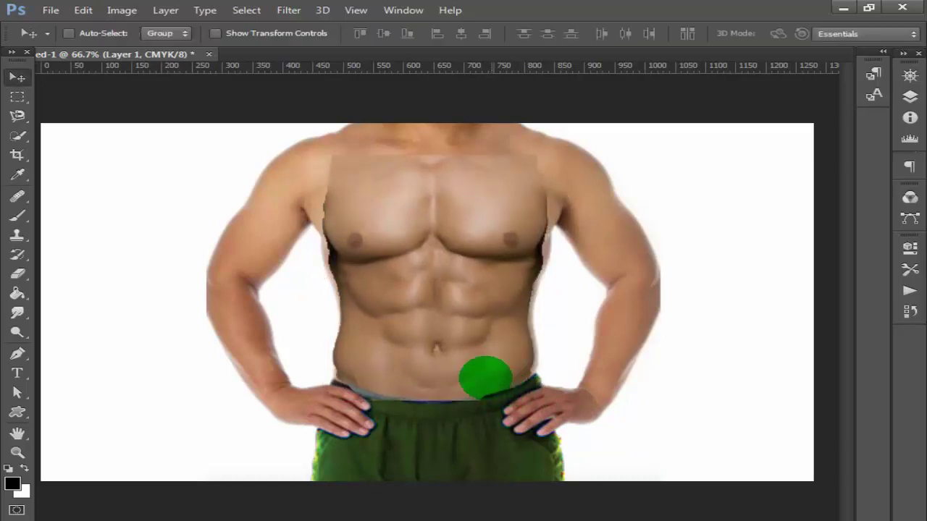
pyautogui.hotkey('ctrl', 't')
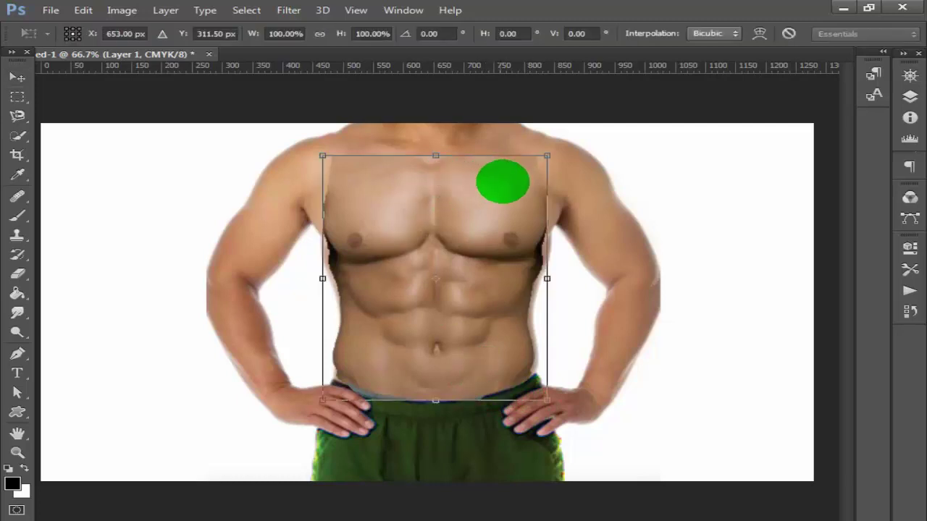
# Lower Layer 1 opacity to 46% and widen it to about 104%
pyautogui.click(910, 96)
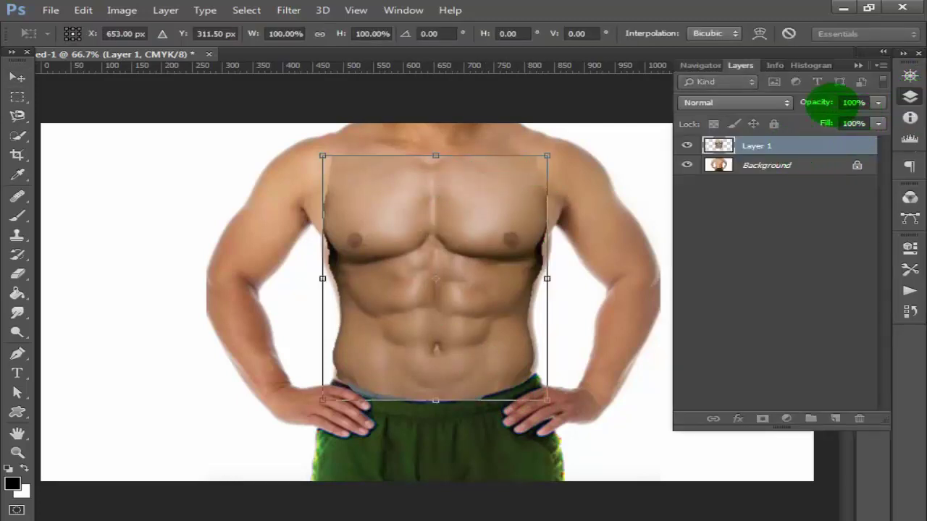
pyautogui.moveTo(828, 97); pyautogui.dragTo(805, 102)
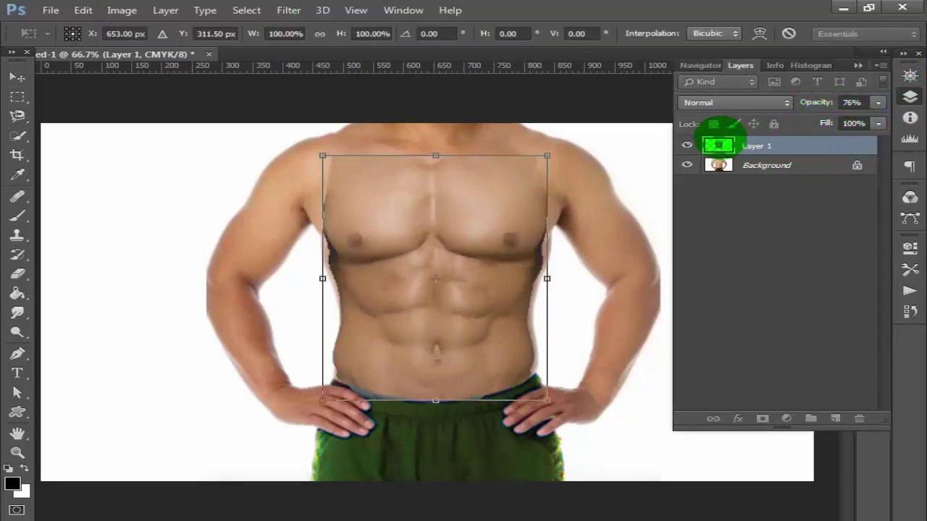
pyautogui.press('Return')
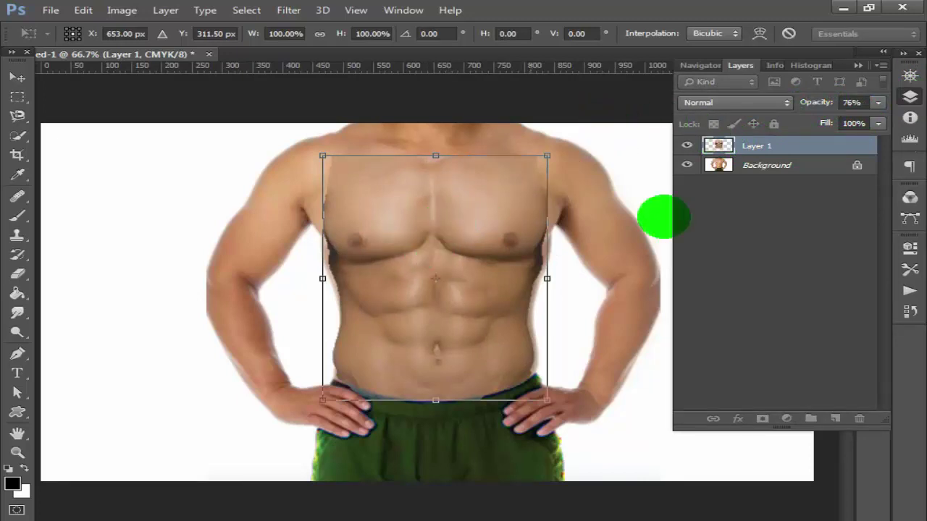
pyautogui.moveTo(818, 102)
pyautogui.mouseDown()
pyautogui.moveTo(802, 119)
pyautogui.moveTo(823, 132)
pyautogui.mouseUp()
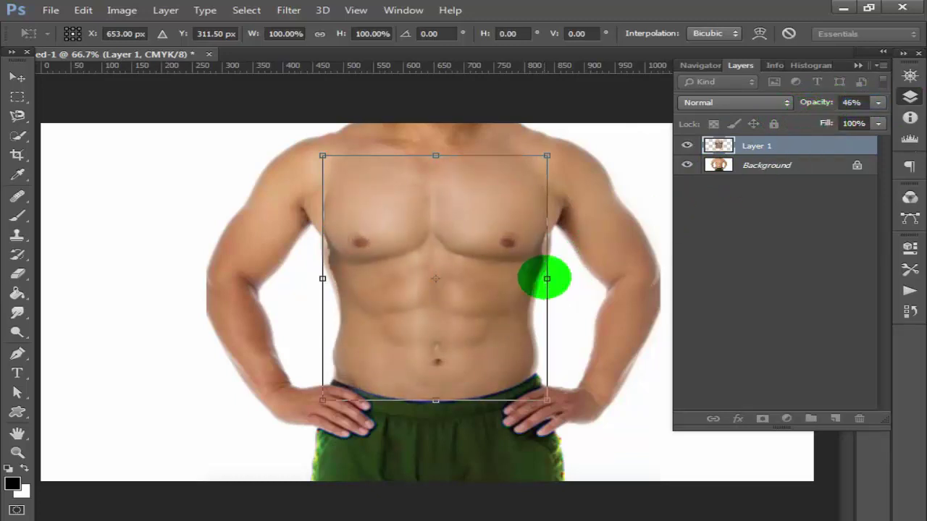
pyautogui.moveTo(547, 278); pyautogui.dragTo(552, 278)
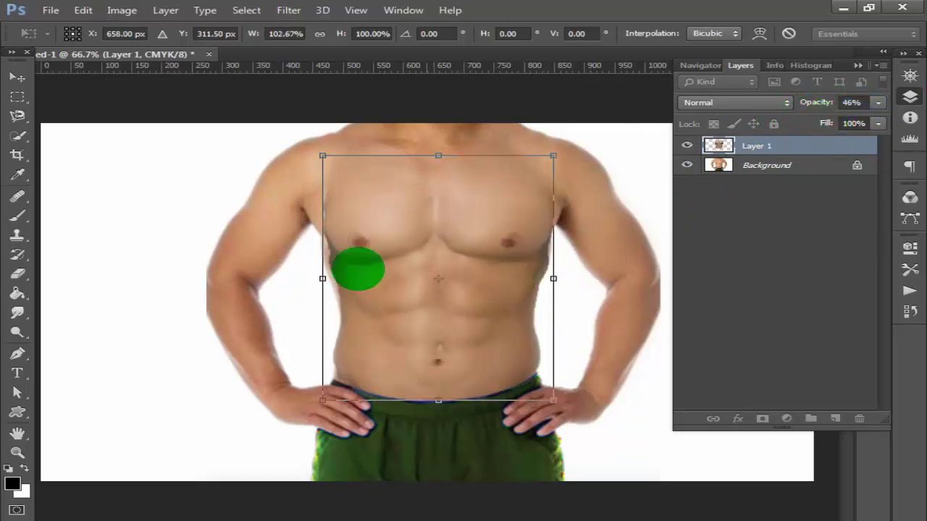
pyautogui.moveTo(322, 278); pyautogui.dragTo(319, 278)
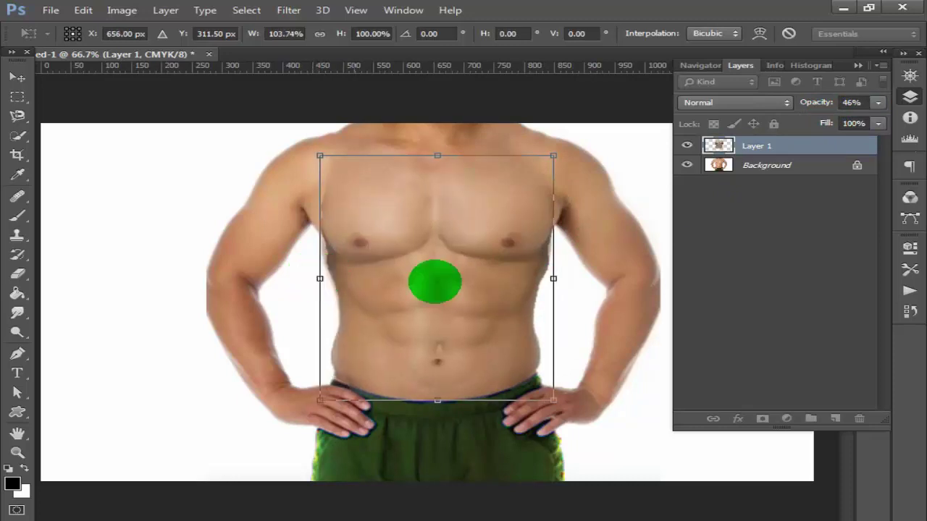
# Warp the abs overlay, bending its sides in at the waist to follow the chest, and commit
pyautogui.rightClick(432, 214)
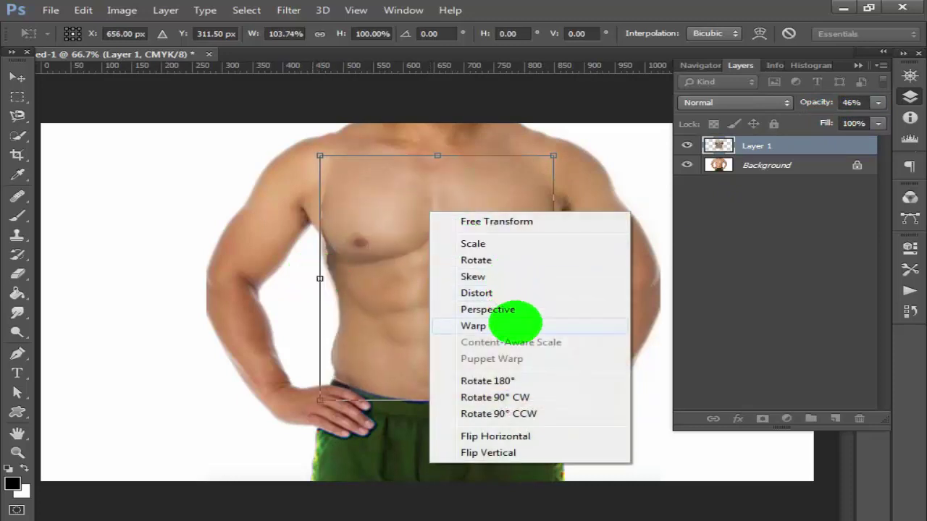
pyautogui.click(515, 323)
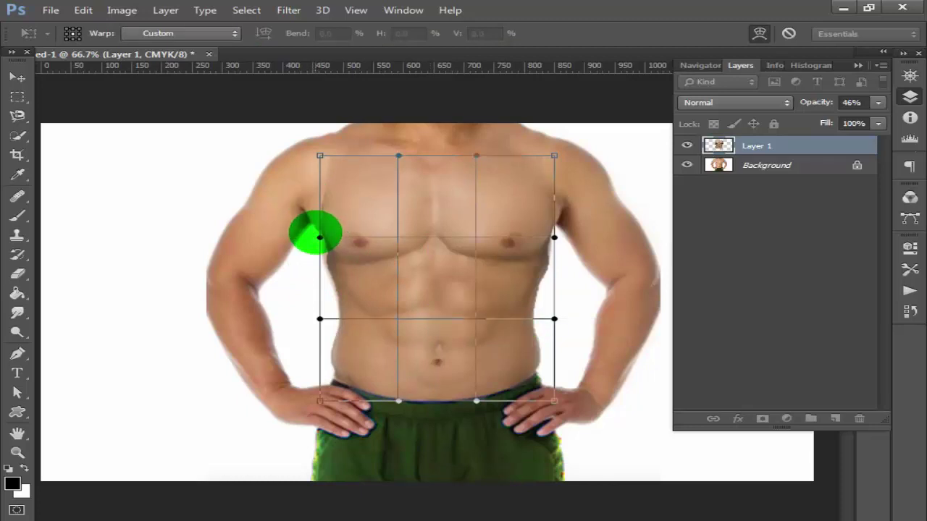
pyautogui.moveTo(319, 237); pyautogui.dragTo(313, 233)
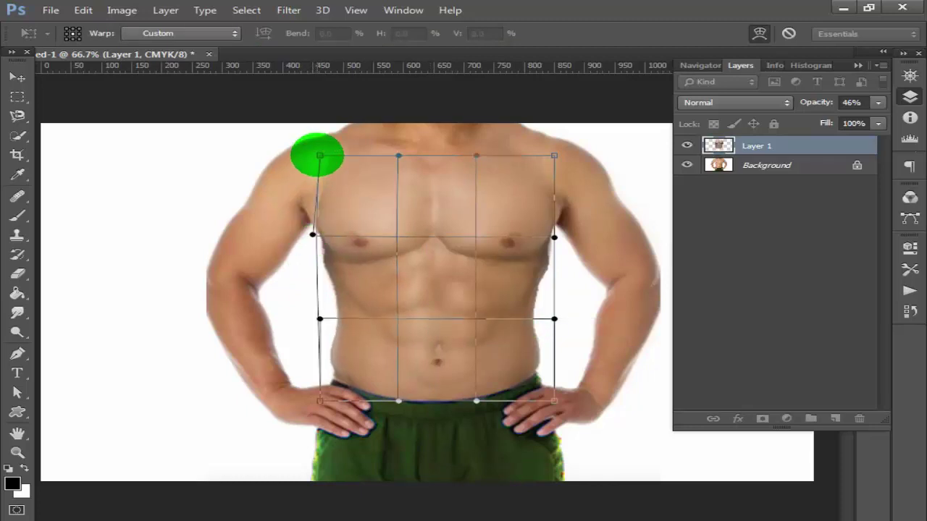
pyautogui.moveTo(319, 155); pyautogui.dragTo(302, 155)
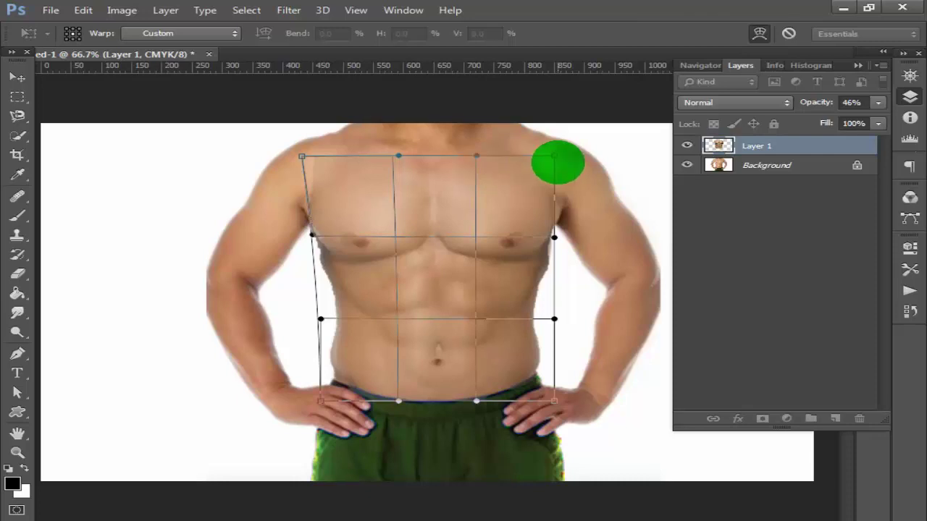
pyautogui.moveTo(553, 157); pyautogui.dragTo(561, 158)
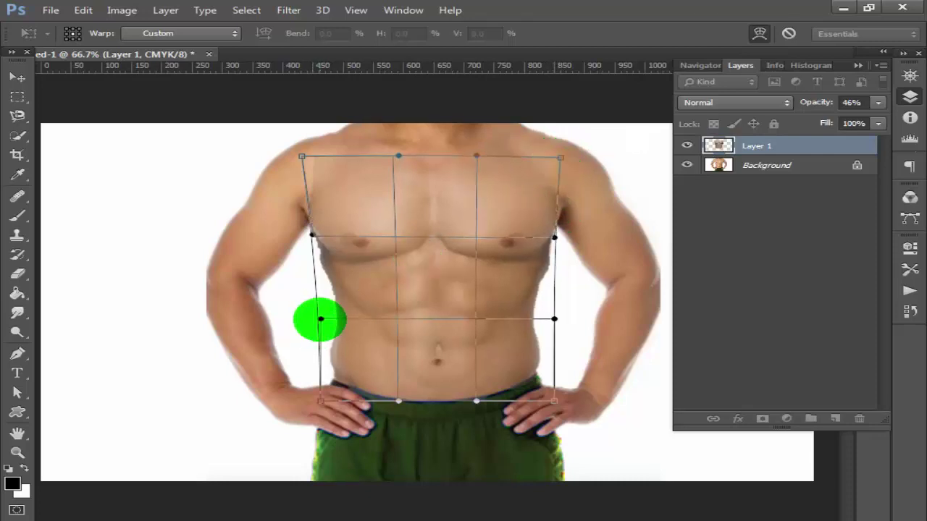
pyautogui.moveTo(321, 319); pyautogui.dragTo(328, 316)
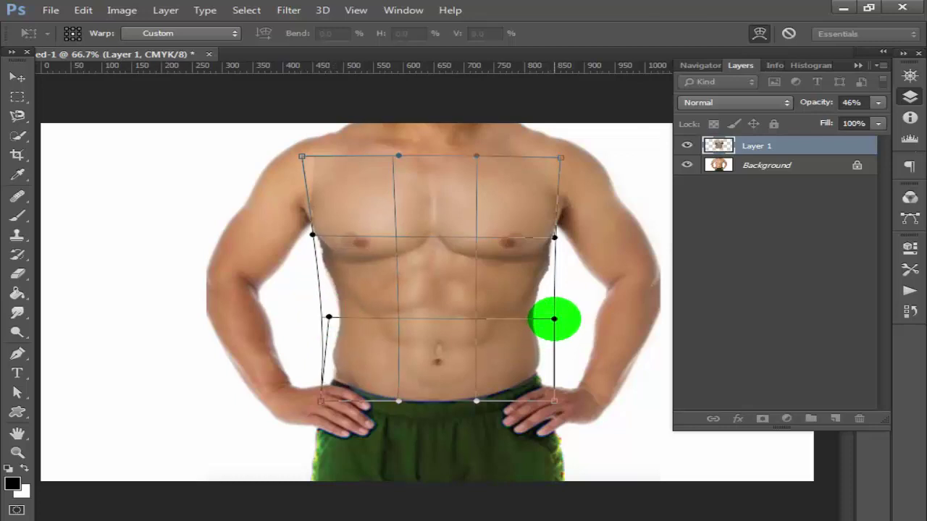
pyautogui.moveTo(554, 318); pyautogui.dragTo(544, 318)
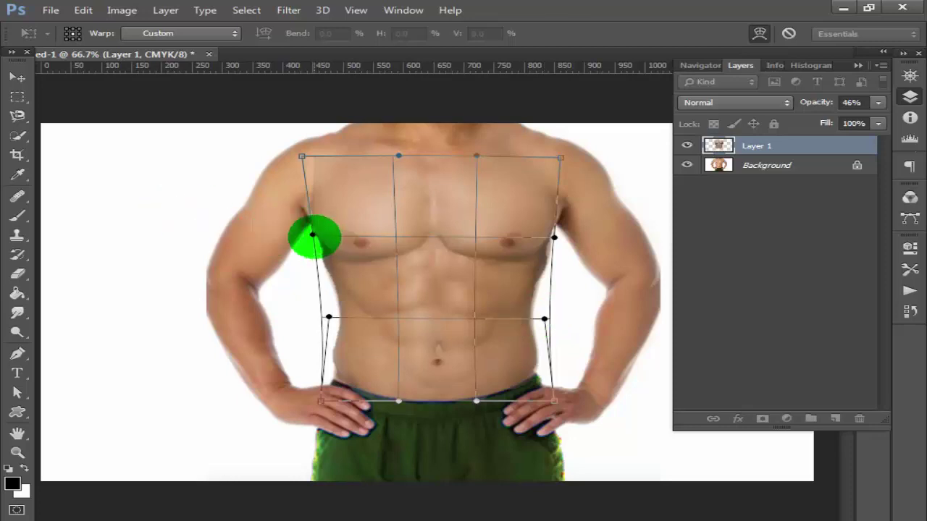
pyautogui.moveTo(313, 234); pyautogui.dragTo(316, 237)
pyautogui.press('Return')
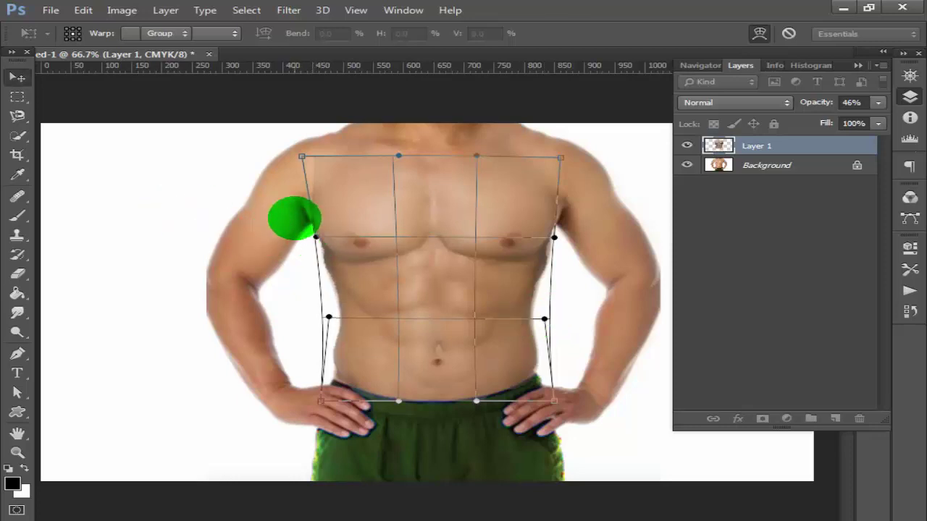
pyautogui.press('Return')
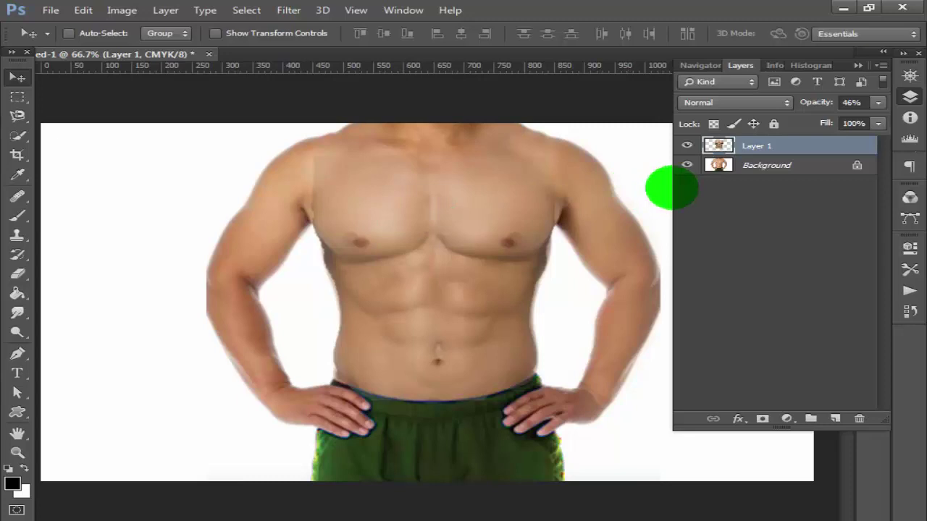
# Convert the locked Background into an unlocked Layer 0
pyautogui.moveTo(816, 102); pyautogui.dragTo(822, 102)
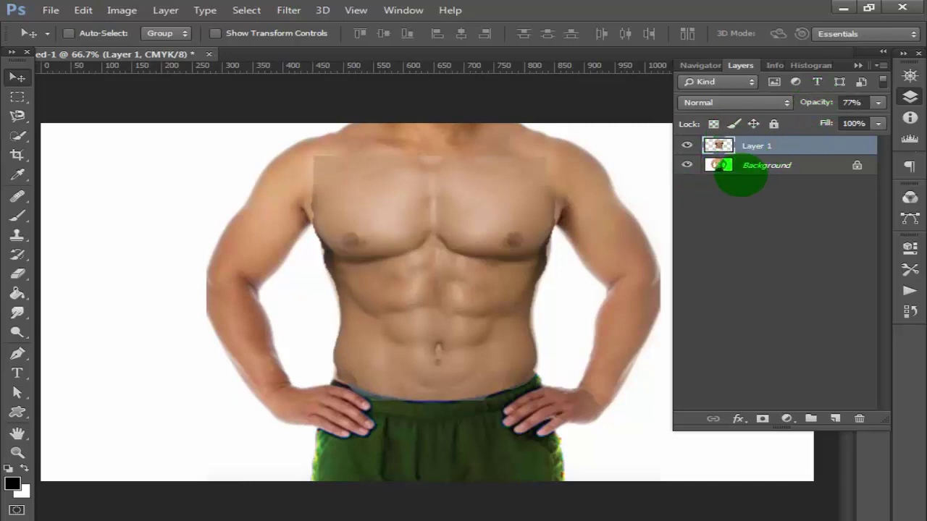
pyautogui.click(740, 168)
pyautogui.click(738, 145)
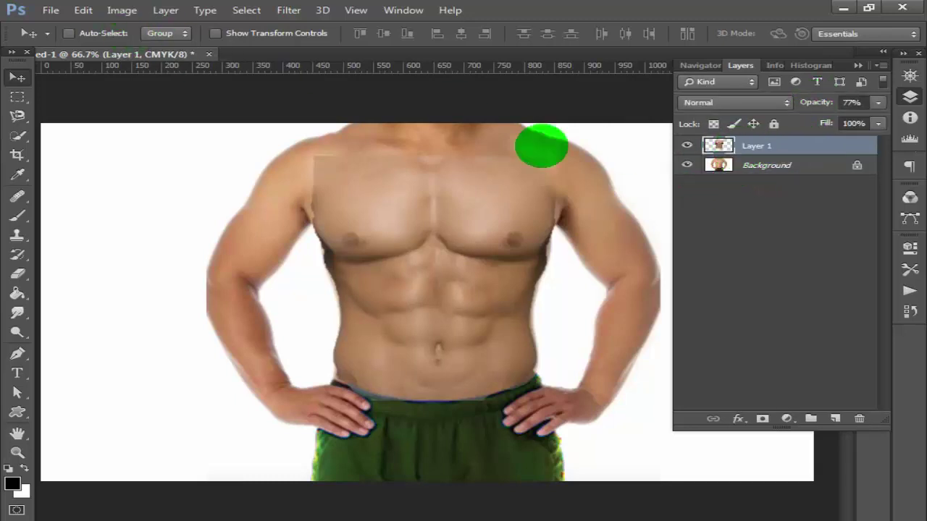
pyautogui.click(121, 10)
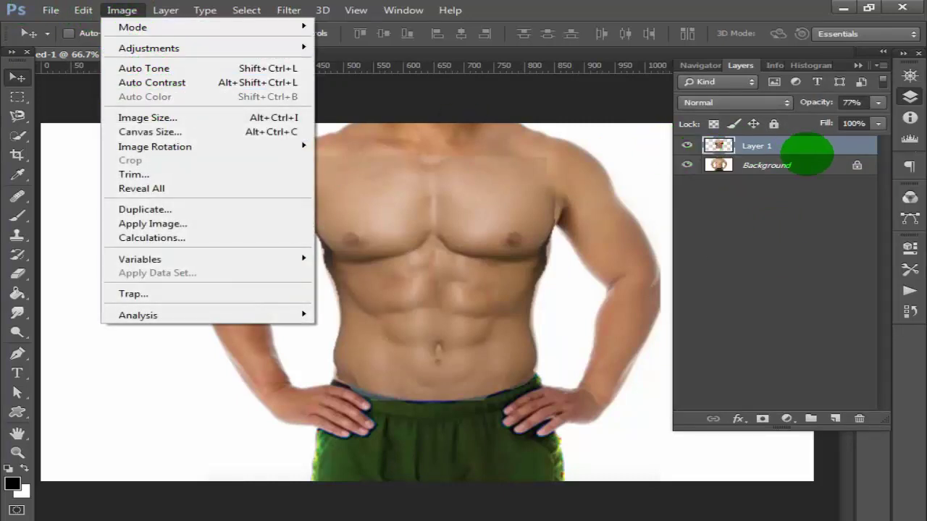
pyautogui.click(774, 164)
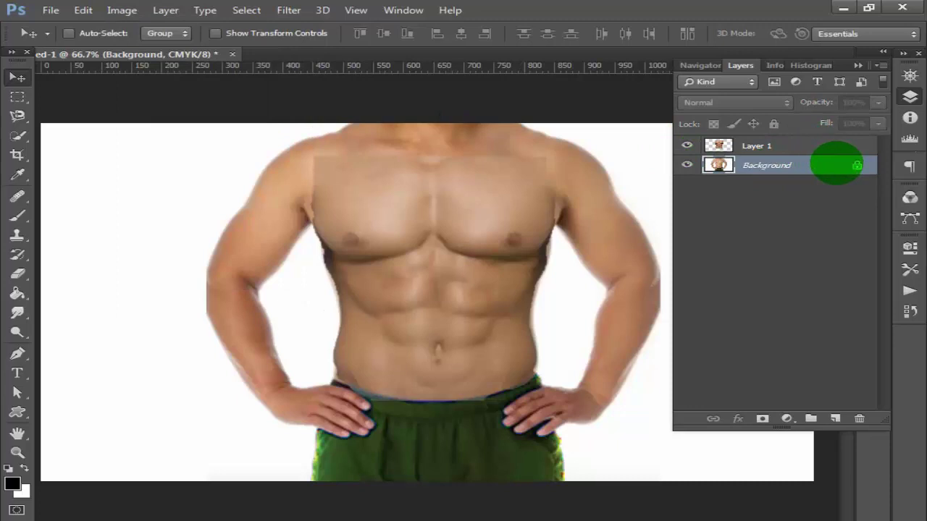
pyautogui.click(857, 165)
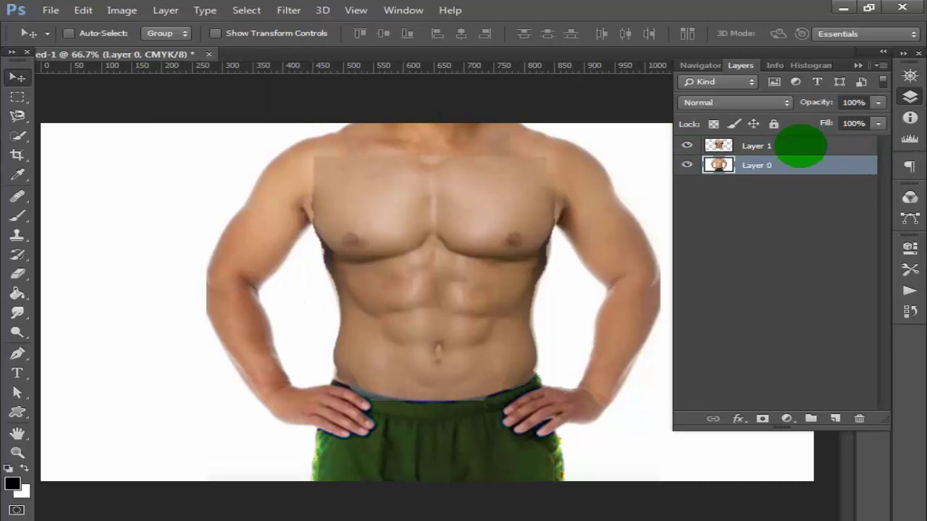
pyautogui.click(734, 146)
pyautogui.click(122, 10)
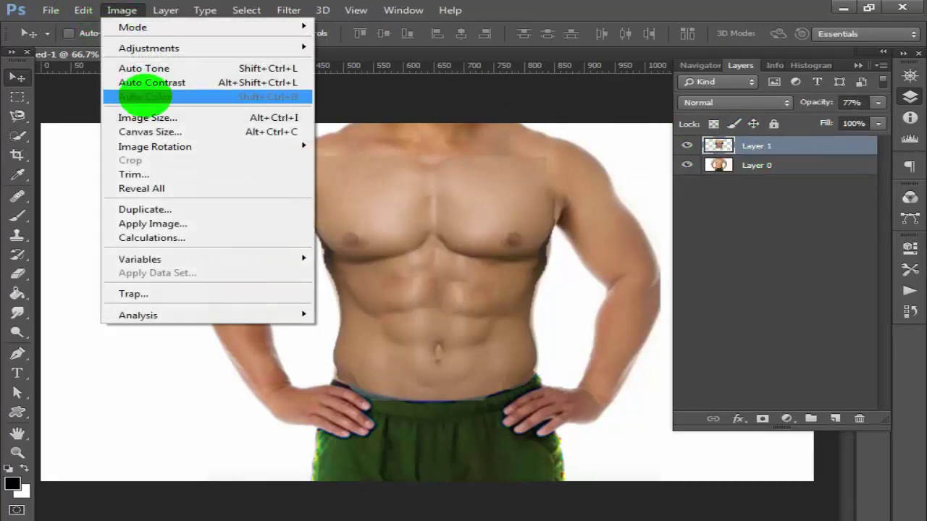
pyautogui.click(685, 146)
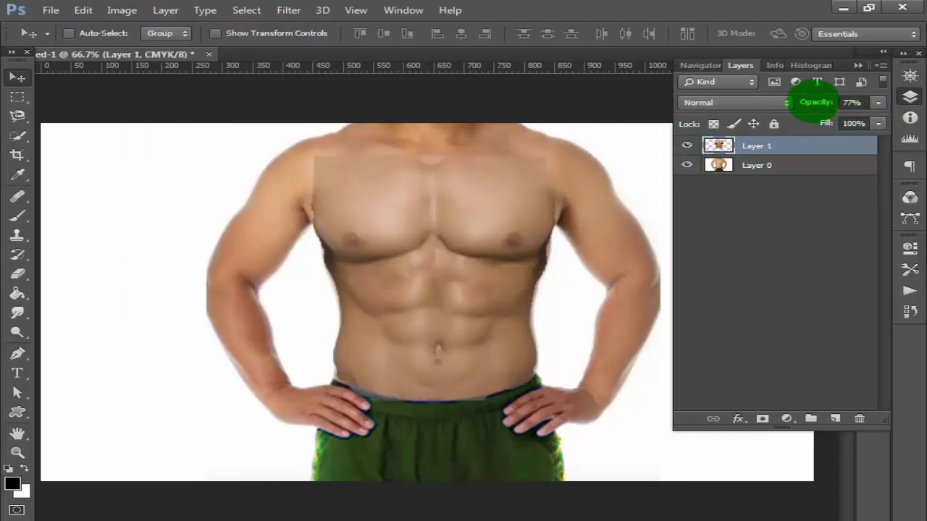
# Set Layer 1 opacity to 75% and zoom in to inspect the abs
pyautogui.moveTo(816, 102); pyautogui.dragTo(905, 114)
pyautogui.click(120, 10)
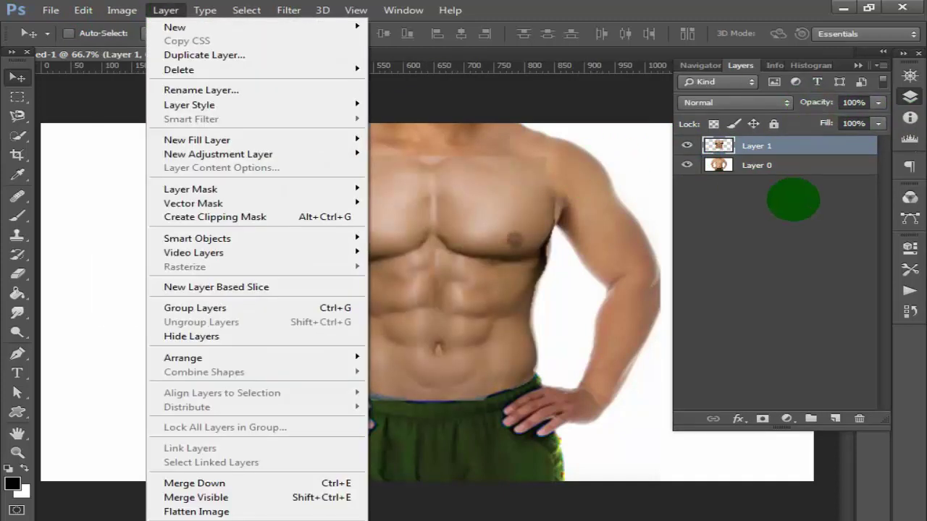
pyautogui.click(853, 102)
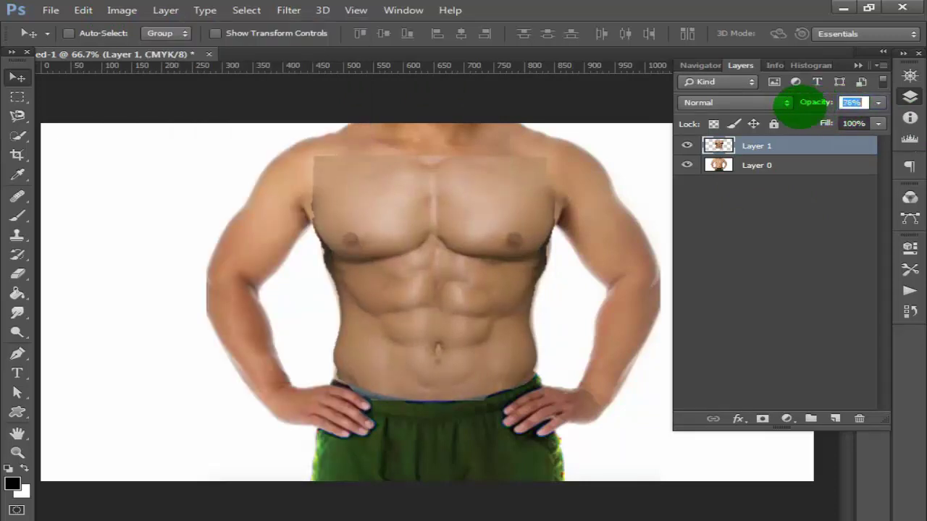
pyautogui.moveTo(815, 102); pyautogui.dragTo(820, 102)
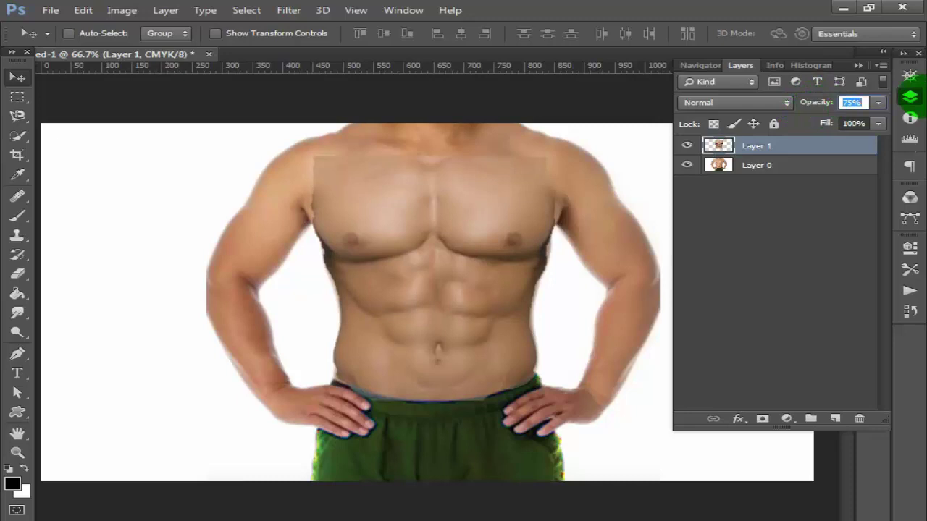
pyautogui.hotkey('ctrl', '+')
pyautogui.hotkey('ctrl', '+')
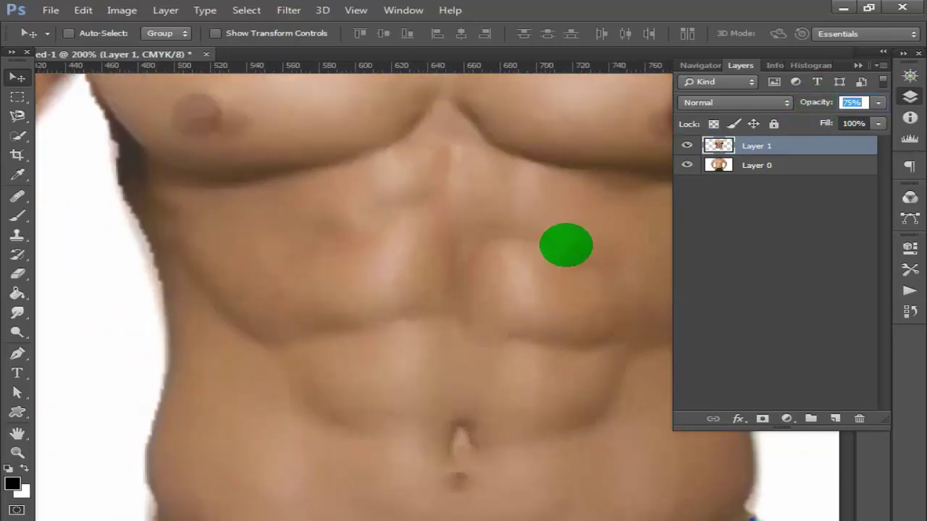
pyautogui.scroll(5, 251, 352)
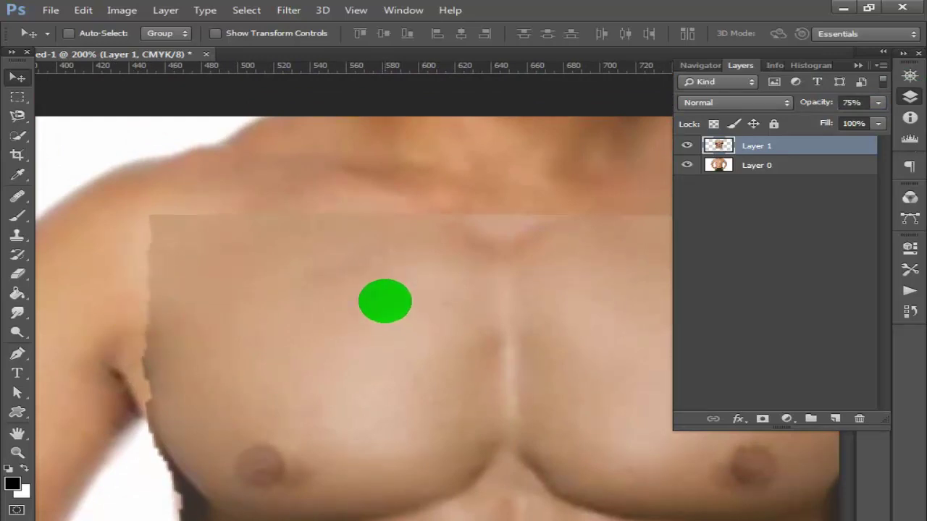
pyautogui.hotkey('ctrl', '-')
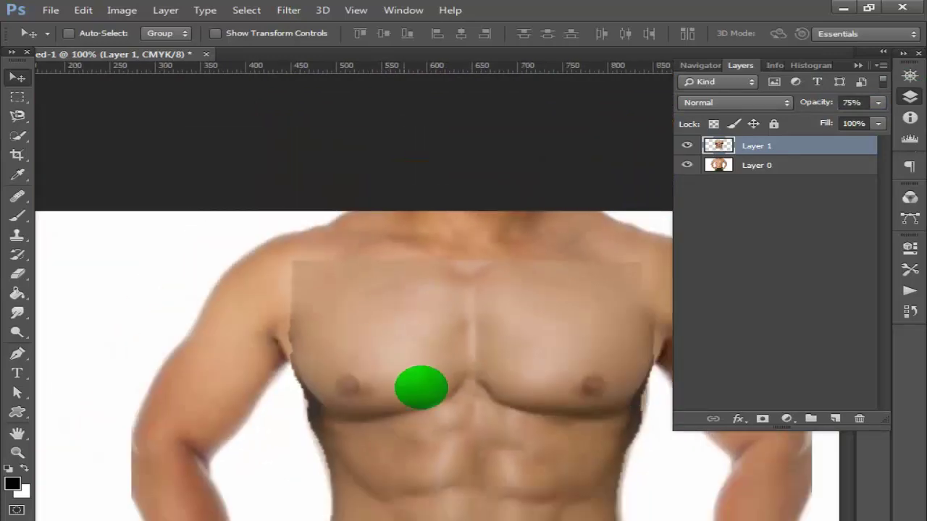
pyautogui.moveTo(420, 384); pyautogui.dragTo(374, 374)
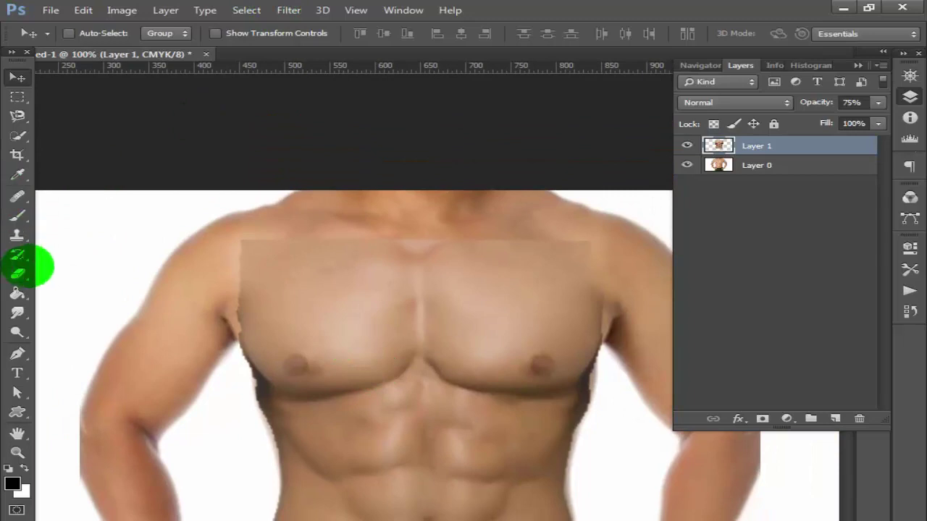
# Erase the overlay's hard edges along the sides with a soft eraser sized 45
pyautogui.click(18, 273)
pyautogui.click(76, 32)
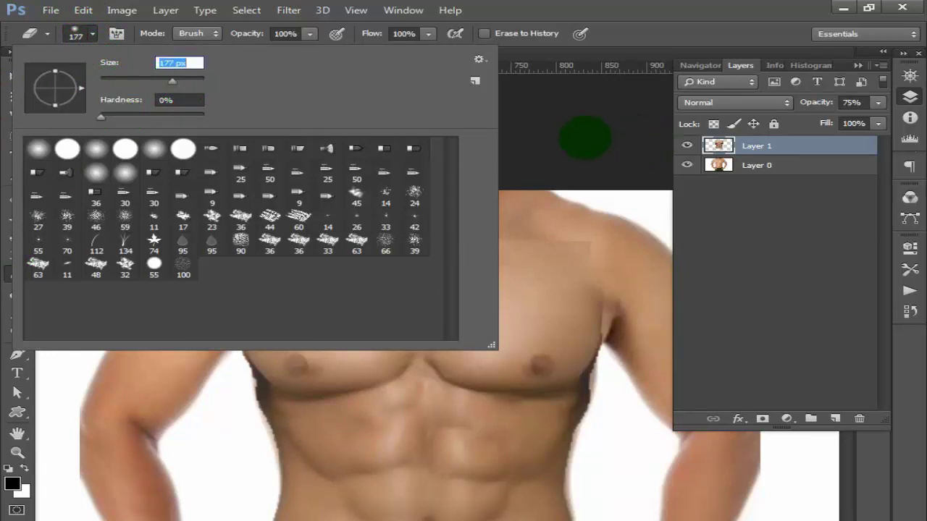
pyautogui.click(585, 136)
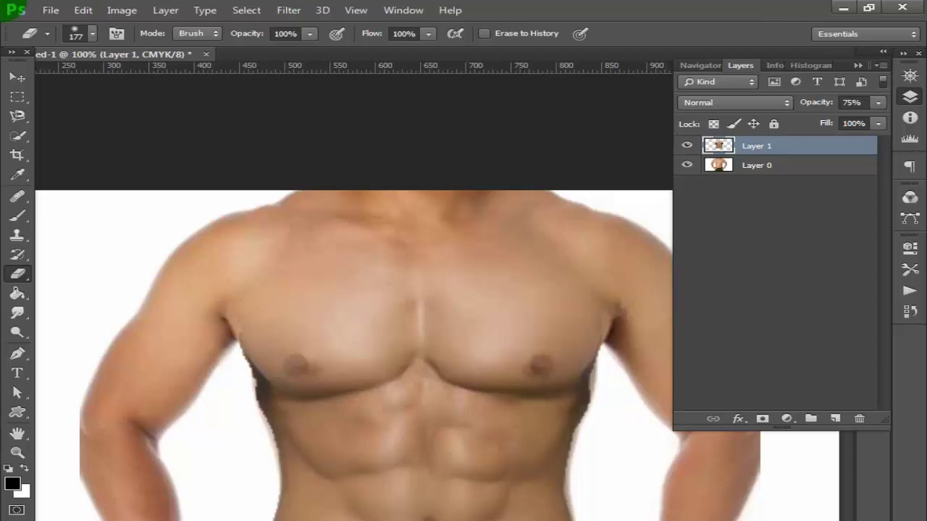
pyautogui.press('[')
pyautogui.press('[')
pyautogui.press('[')
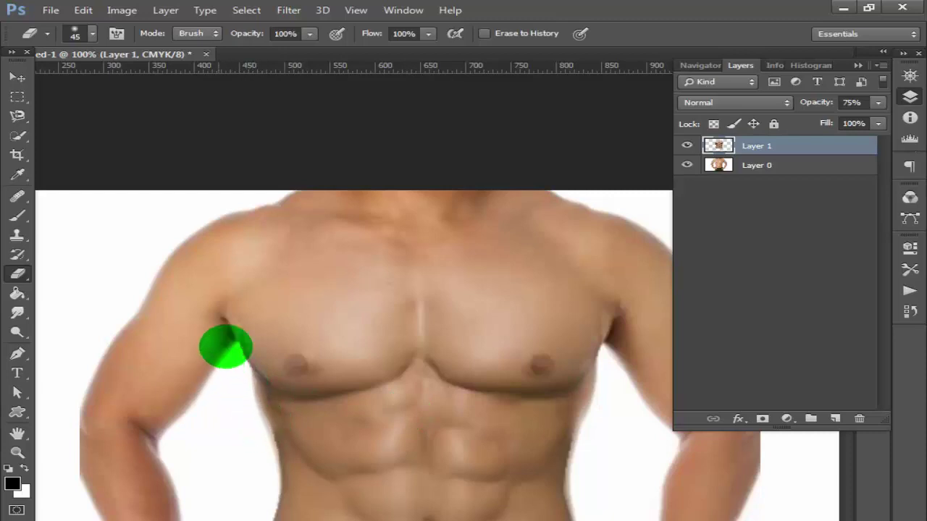
pyautogui.hotkey('ctrl', '0')
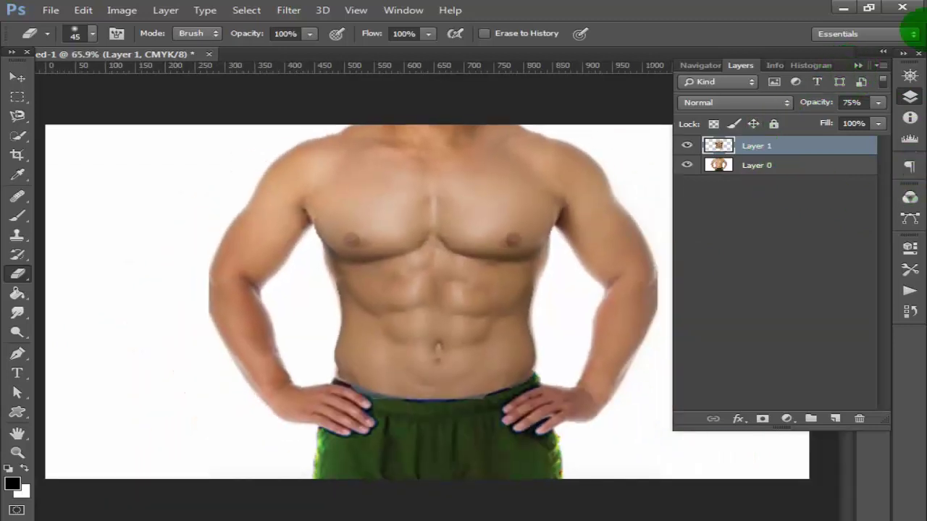
pyautogui.hotkey('ctrl', '+')
pyautogui.hotkey('ctrl', '+')
pyautogui.hotkey('ctrl', '+')
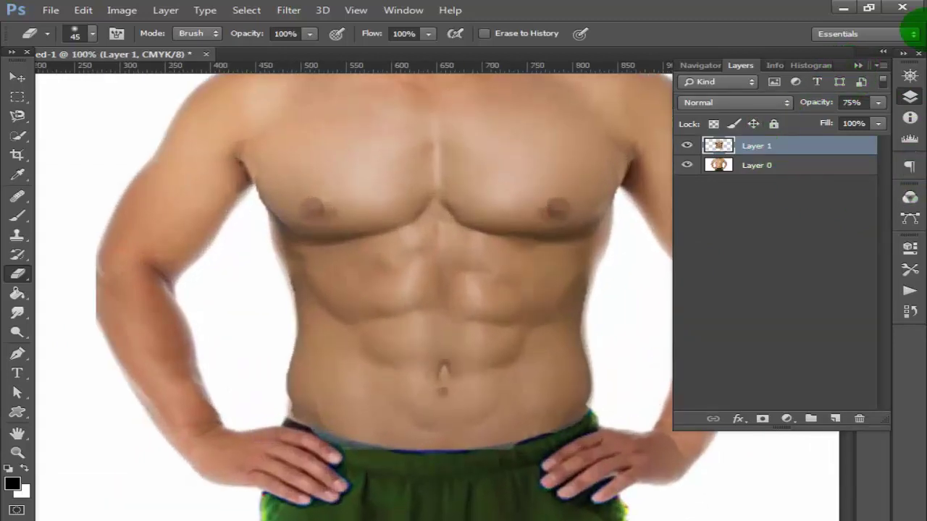
pyautogui.scroll(-3, 496, 179)
pyautogui.moveTo(497, 178); pyautogui.dragTo(126, 269)
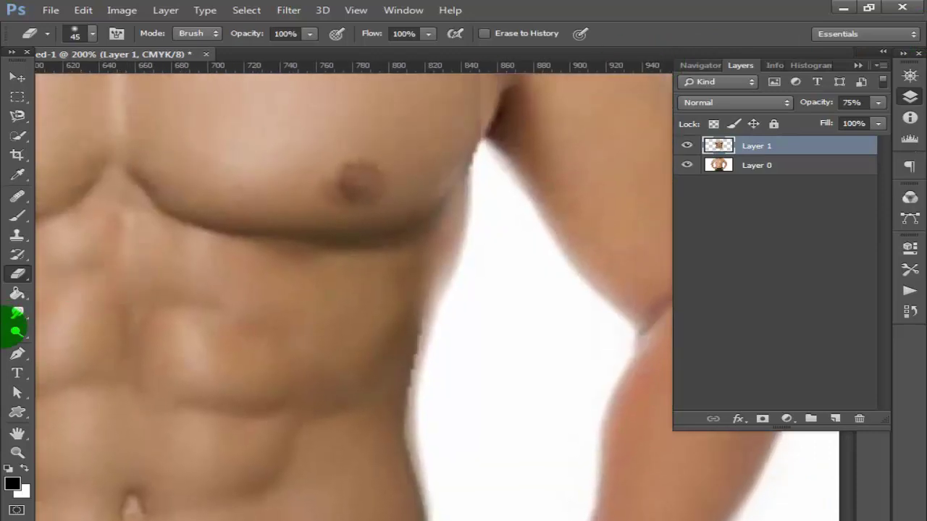
# Heal along the right chest edge with the Healing Brush after dismissing the source-point error
pyautogui.click(17, 235)
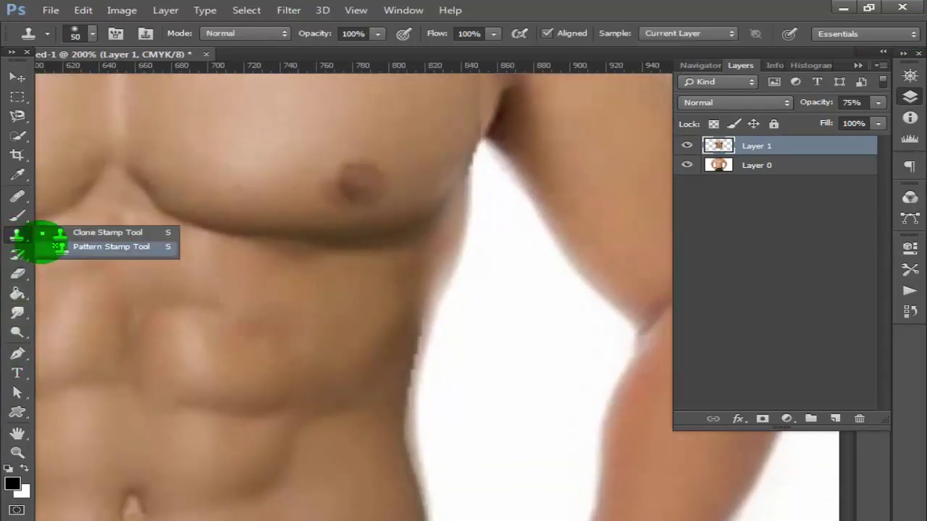
pyautogui.click(43, 233)
pyautogui.click(29, 202)
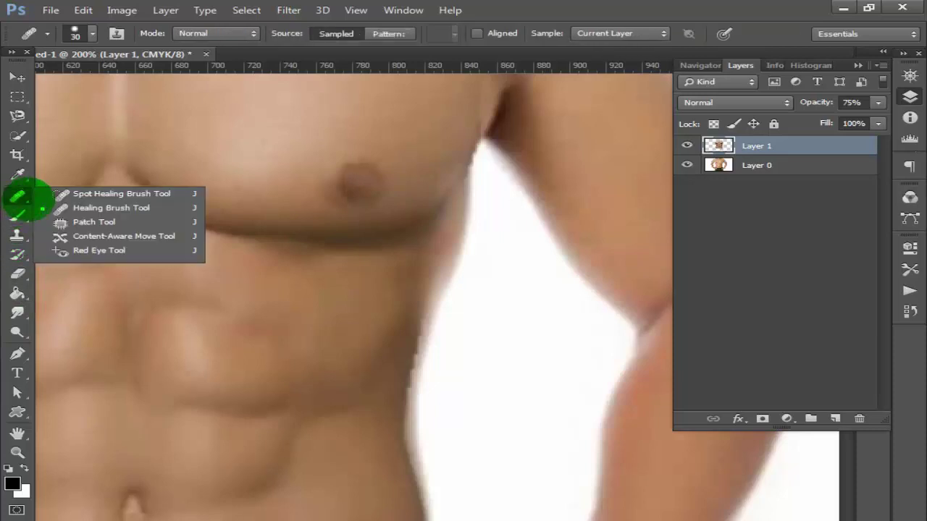
pyautogui.click(56, 207)
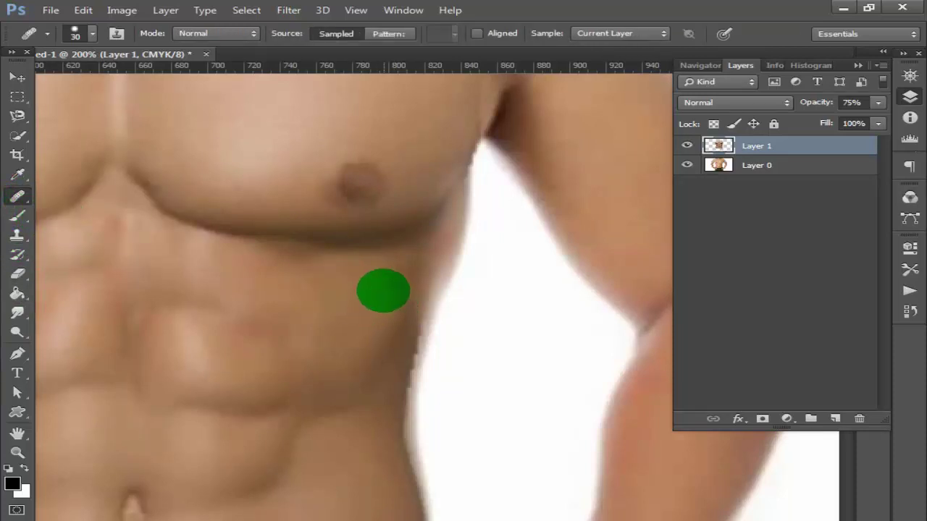
pyautogui.click(382, 270)
pyautogui.click(440, 227)
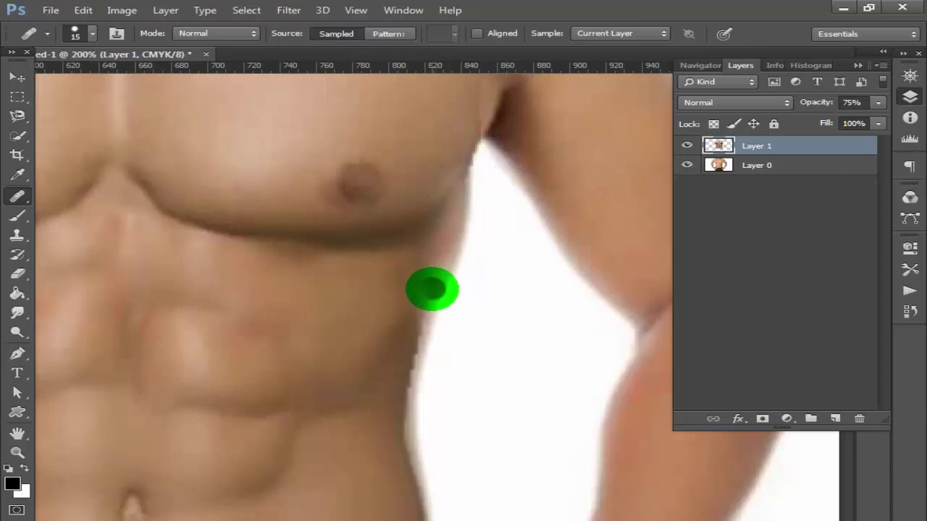
pyautogui.moveTo(435, 295); pyautogui.dragTo(446, 250)
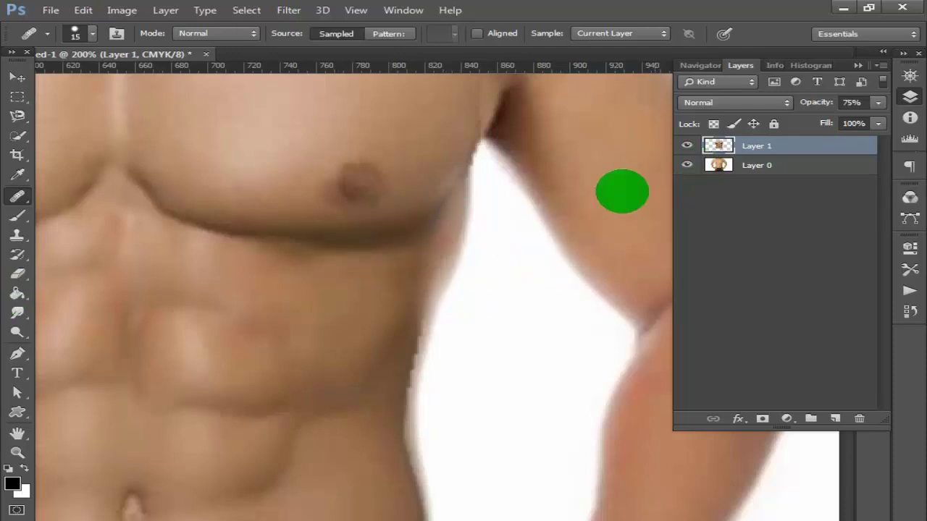
pyautogui.click(727, 165)
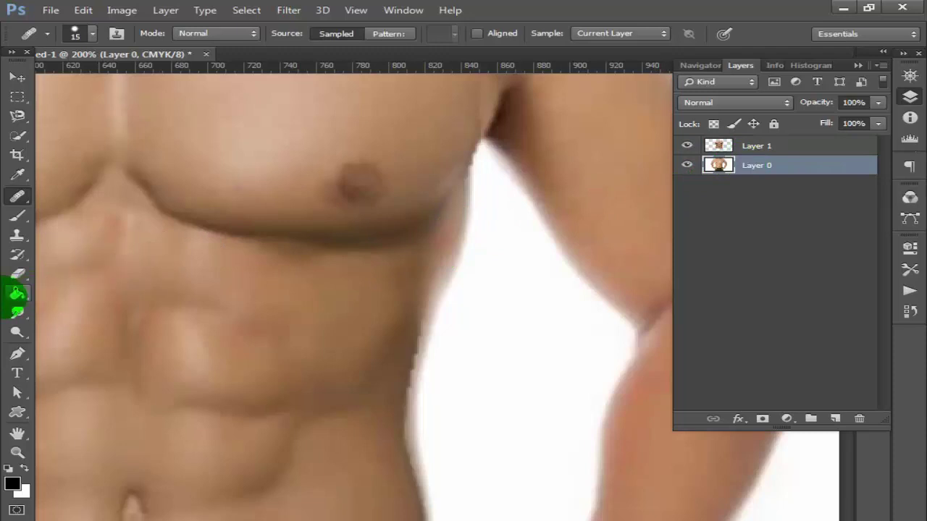
# Erase the background strip along the torso's right edge with a smaller eraser
pyautogui.click(17, 273)
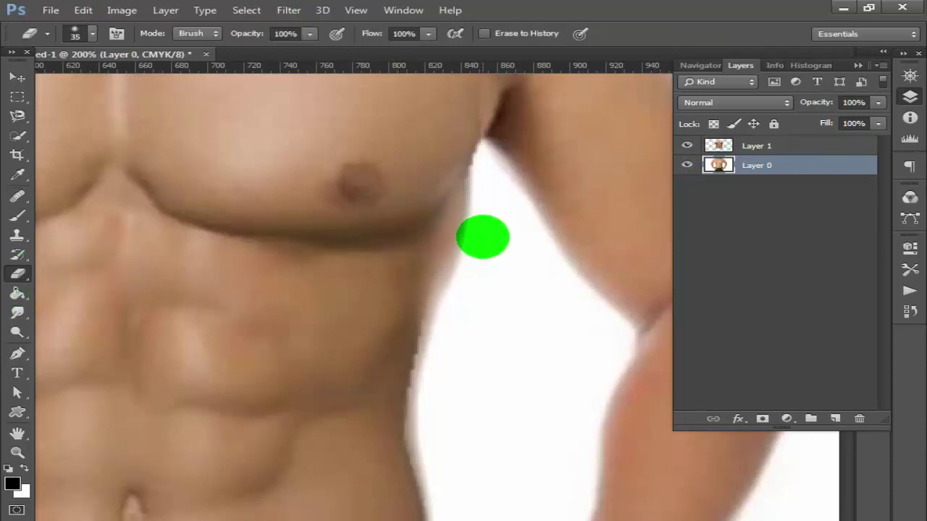
pyautogui.press('[')
pyautogui.press('[')
pyautogui.moveTo(453, 208); pyautogui.dragTo(450, 293)
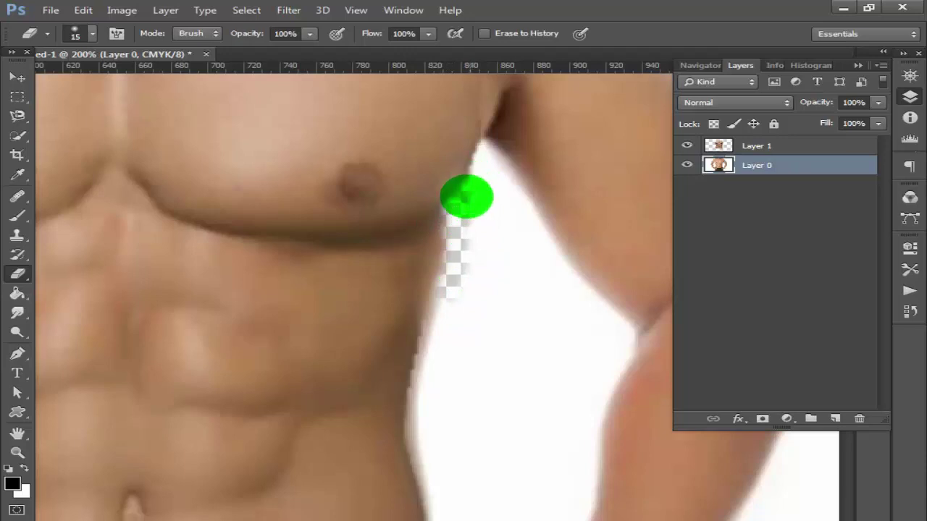
pyautogui.moveTo(466, 197)
pyautogui.mouseDown()
pyautogui.moveTo(445, 233)
pyautogui.moveTo(436, 304)
pyautogui.mouseUp()
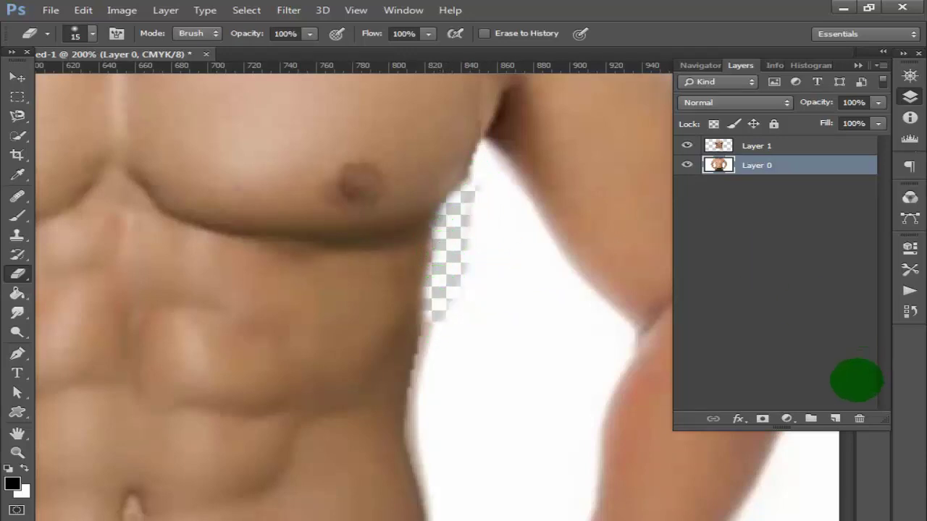
# Add a new Layer 2 beneath Layer 0 and fill it with white
pyautogui.click(835, 419)
pyautogui.moveTo(721, 168); pyautogui.dragTo(734, 196)
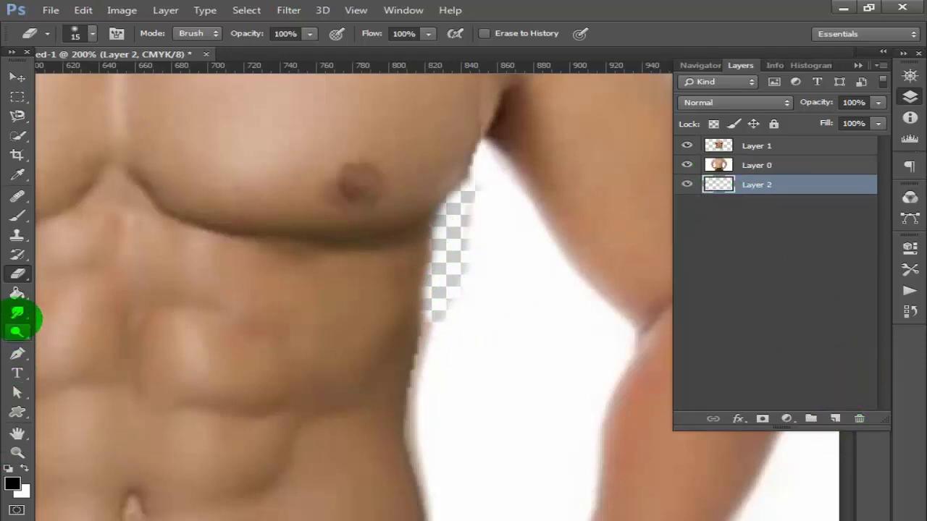
pyautogui.click(24, 471)
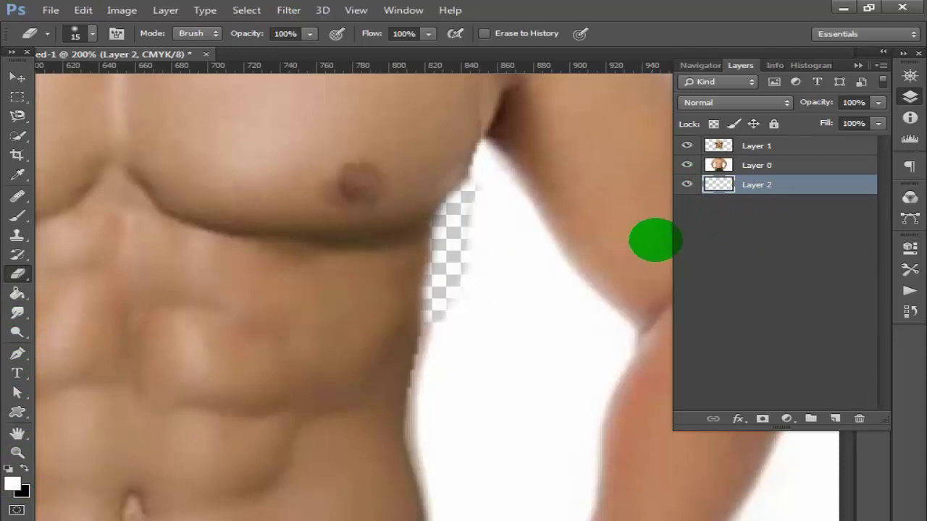
pyautogui.click(19, 293)
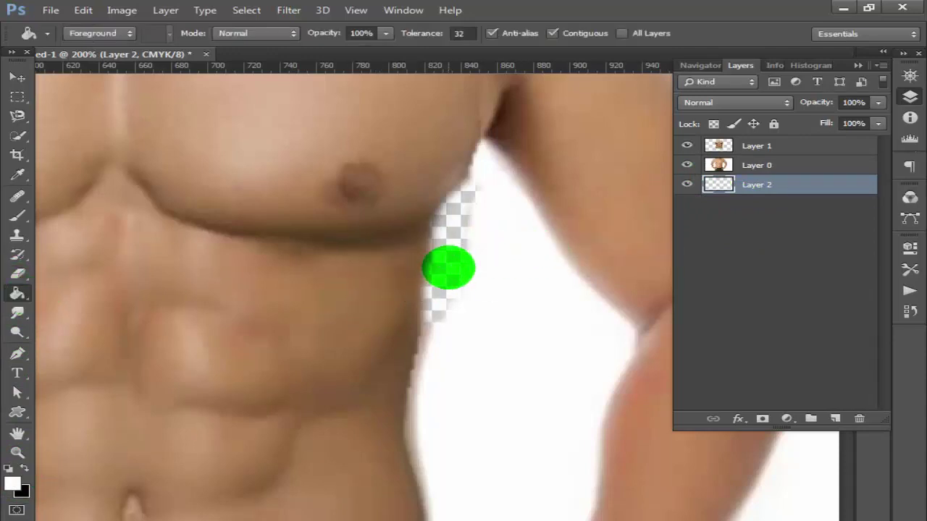
pyautogui.click(447, 265)
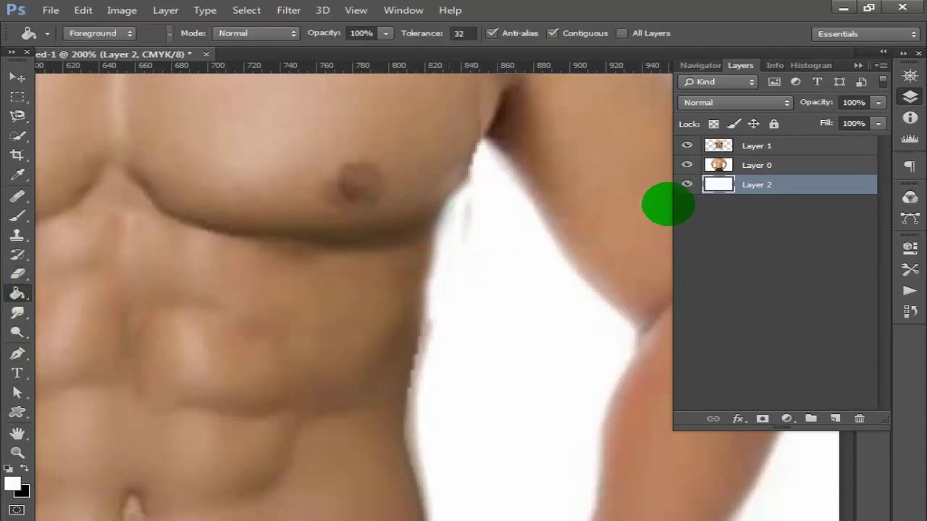
pyautogui.click(721, 145)
pyautogui.click(699, 165)
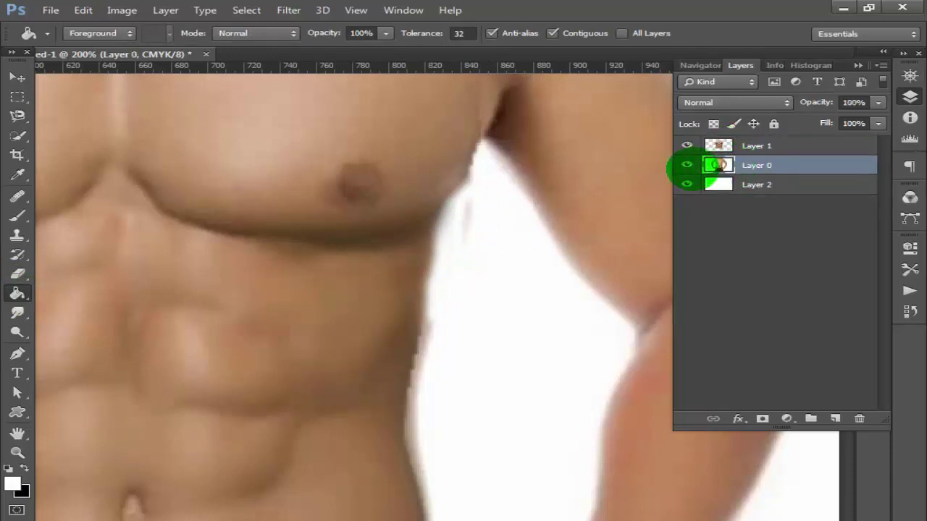
pyautogui.click(17, 274)
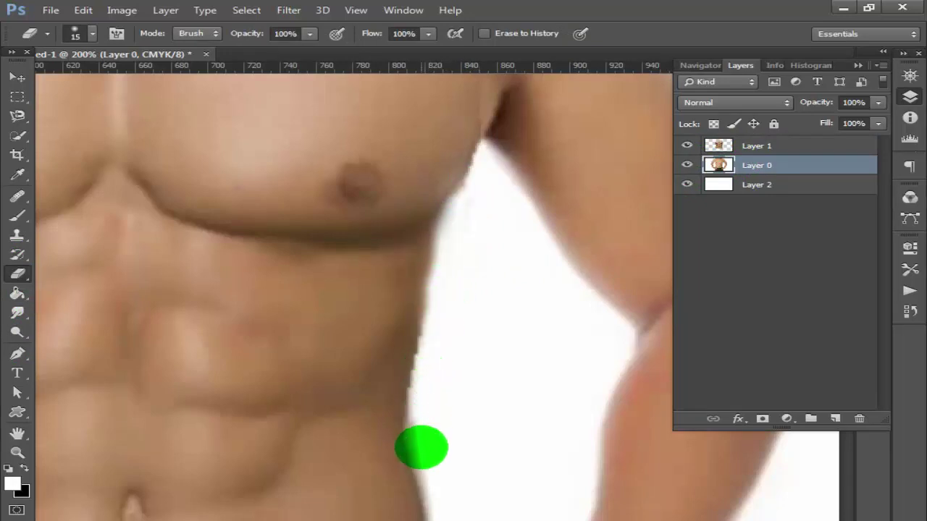
# Set the eraser hardness to 51% while viewing the arm and side
pyautogui.moveTo(420, 444); pyautogui.dragTo(437, 290)
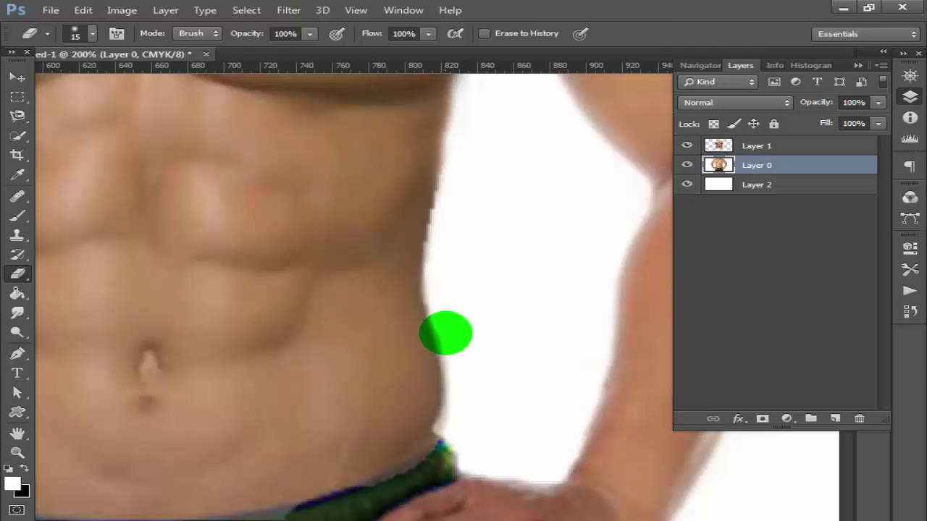
pyautogui.hotkey('ctrl', '0')
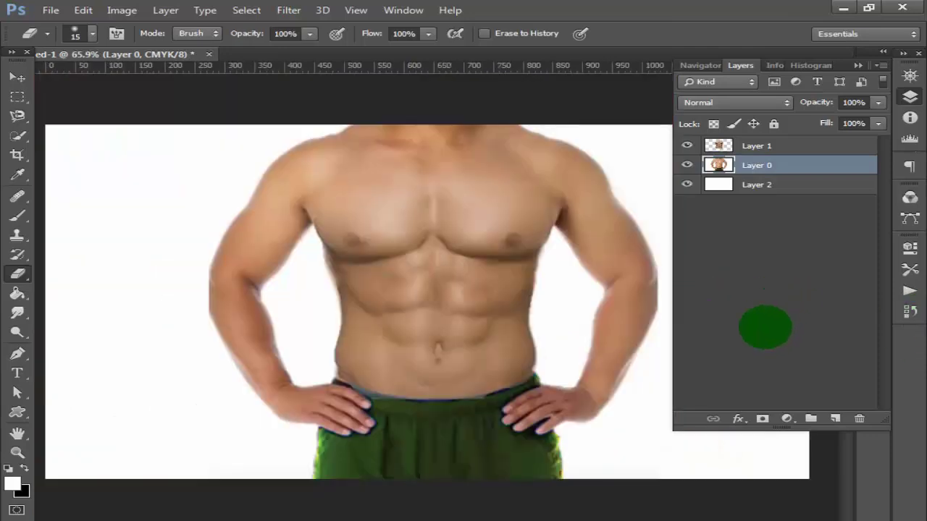
pyautogui.hotkey('ctrl', '+')
pyautogui.hotkey('ctrl', '+')
pyautogui.hotkey('ctrl', '+')
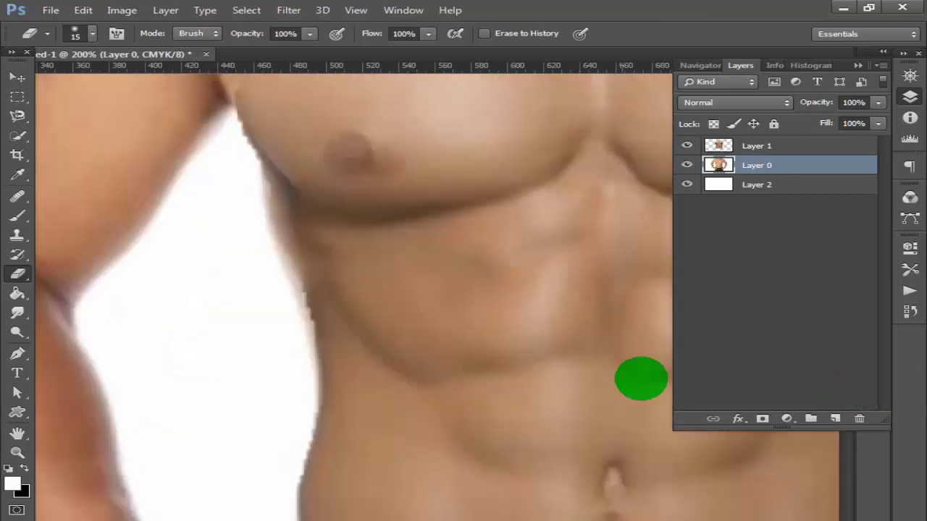
pyautogui.moveTo(449, 379); pyautogui.dragTo(641, 381)
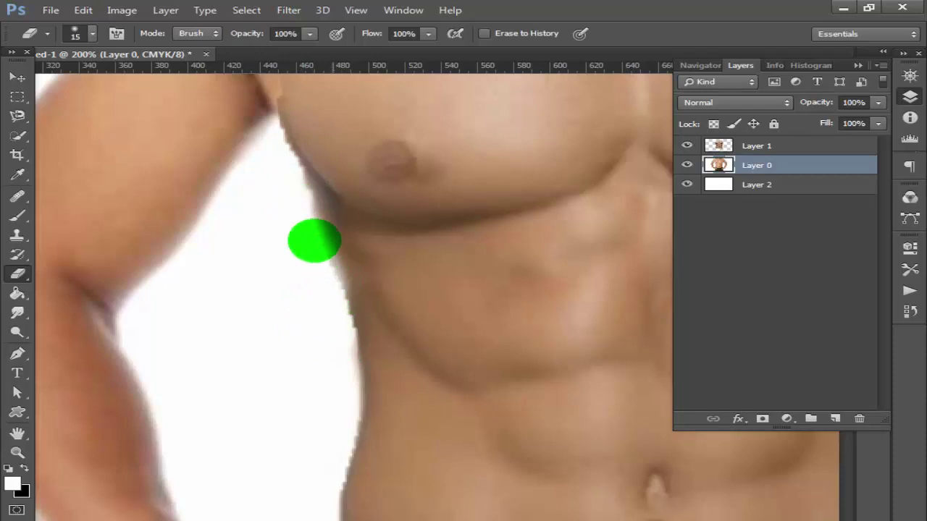
pyautogui.click(80, 32)
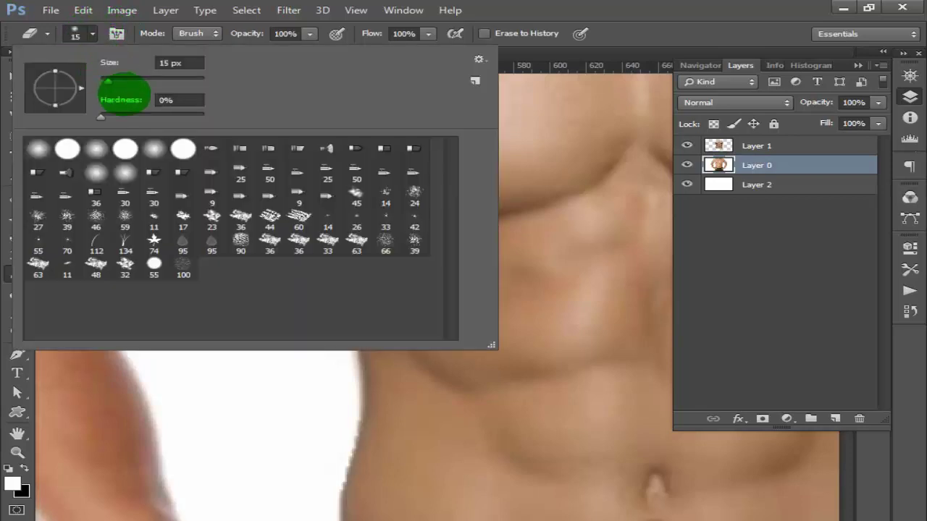
pyautogui.moveTo(125, 98); pyautogui.dragTo(153, 108)
pyautogui.click(81, 33)
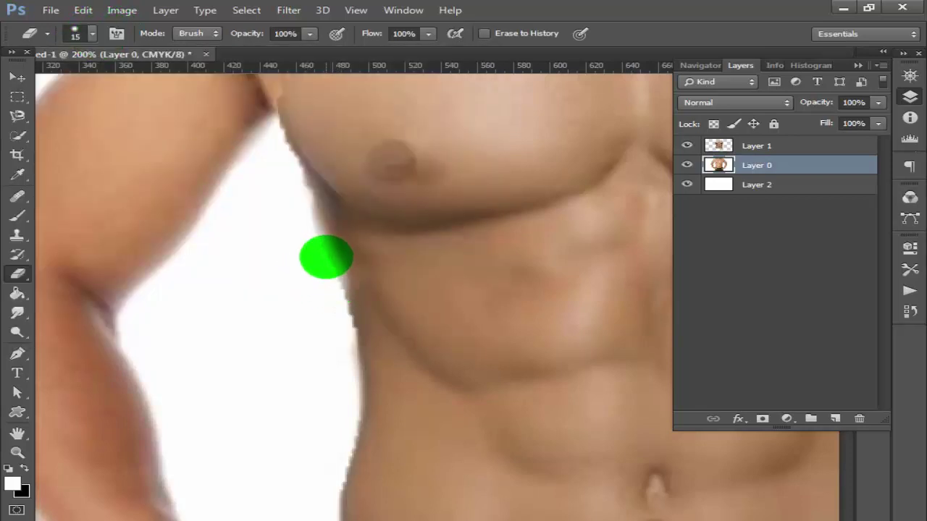
# Erase Layer 1's hard edge near the right armpit
pyautogui.click(753, 145)
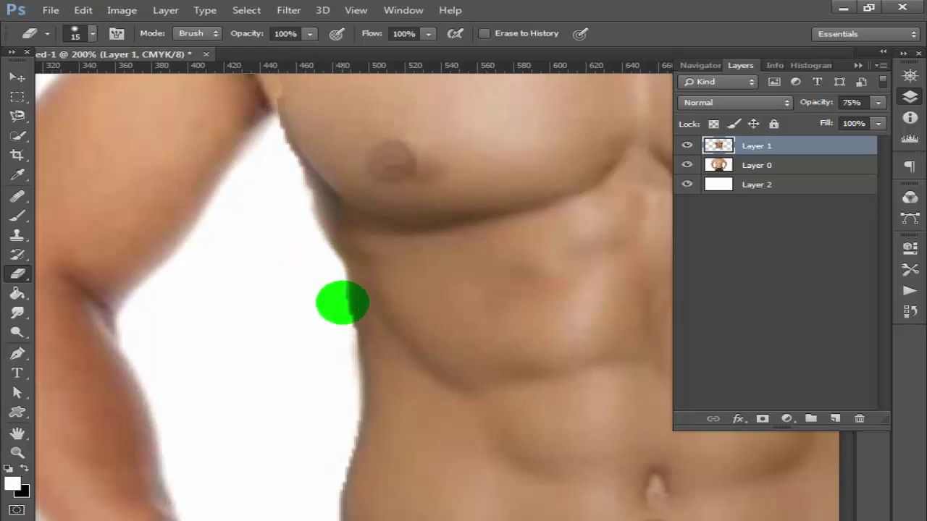
pyautogui.moveTo(342, 303); pyautogui.dragTo(303, 219)
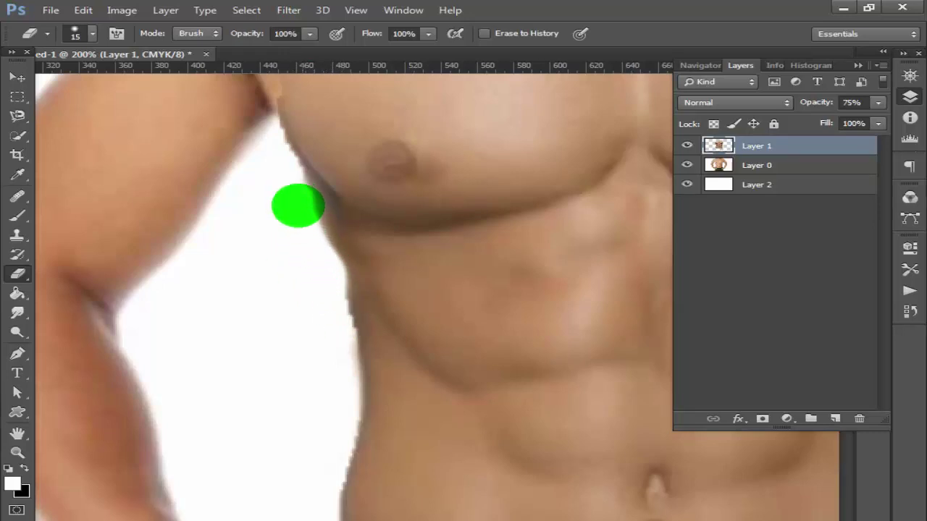
pyautogui.click(431, 199)
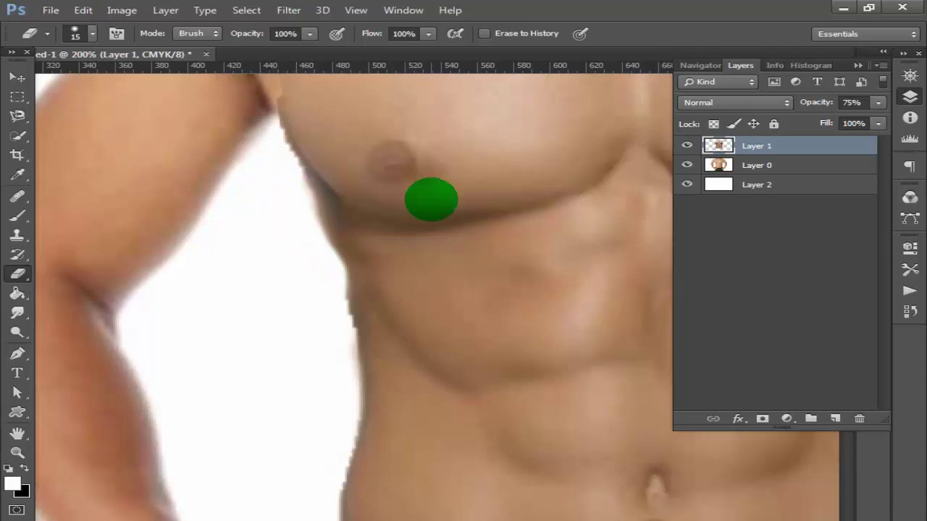
pyautogui.hotkey('ctrl', '0')
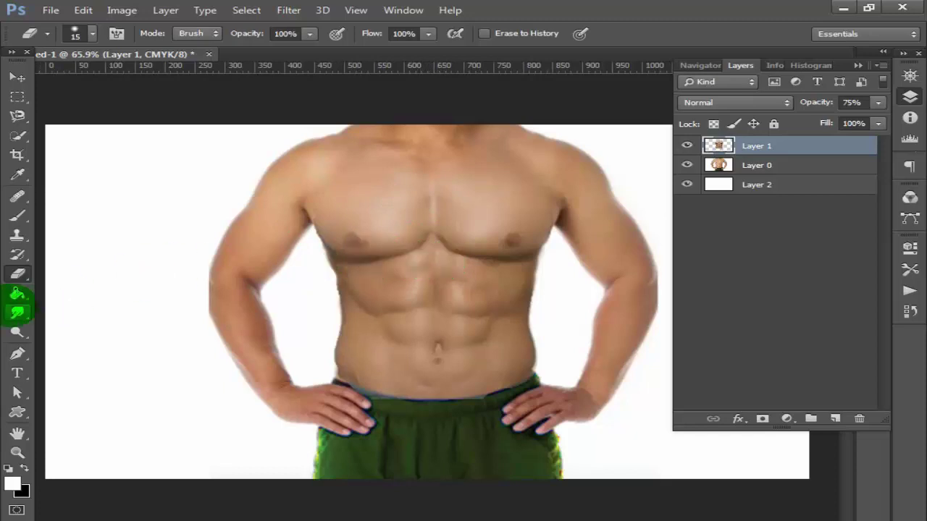
pyautogui.hotkey('ctrl', '+')
pyautogui.hotkey('ctrl', '+')
pyautogui.hotkey('ctrl', '+')
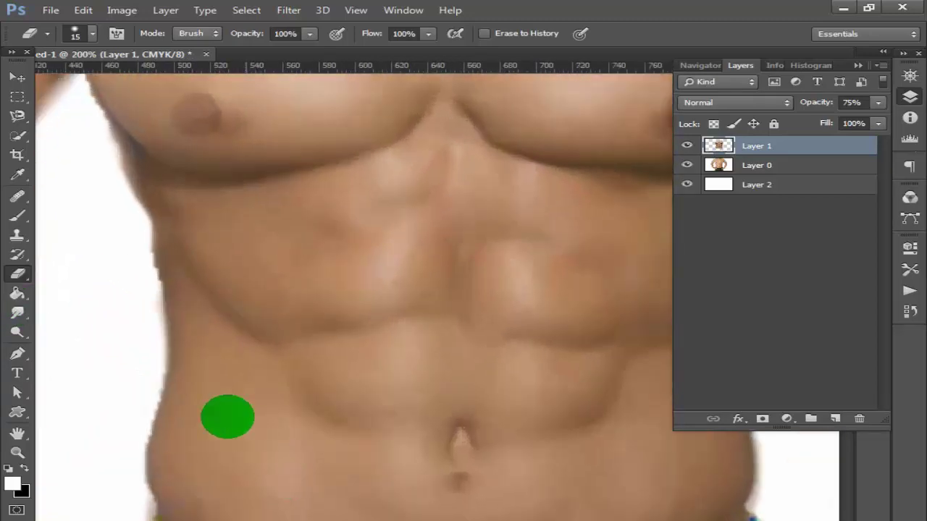
pyautogui.scroll(4, 319, 456)
pyautogui.hscroll(-3, 368, 405)
pyautogui.hscroll(-3, 453, 338)
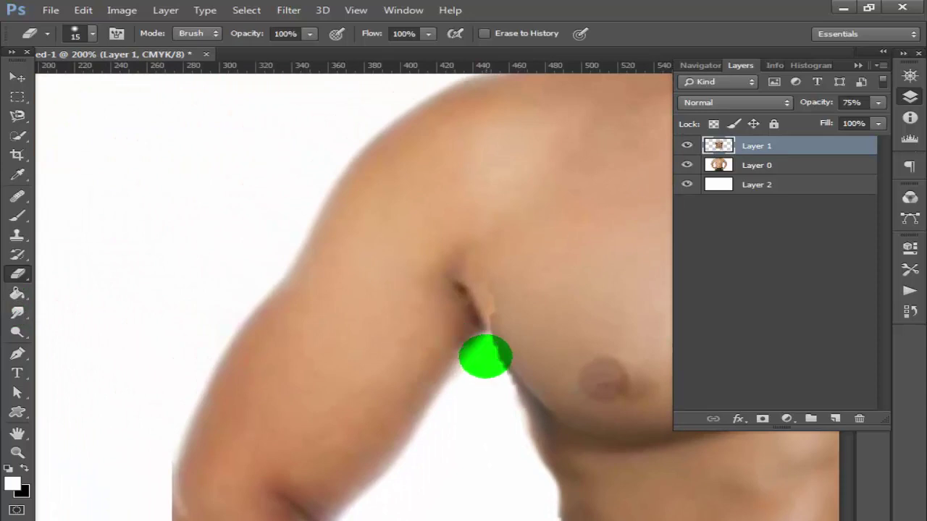
pyautogui.hscroll(2, 464, 362)
pyautogui.hotkey('ctrl', '+')
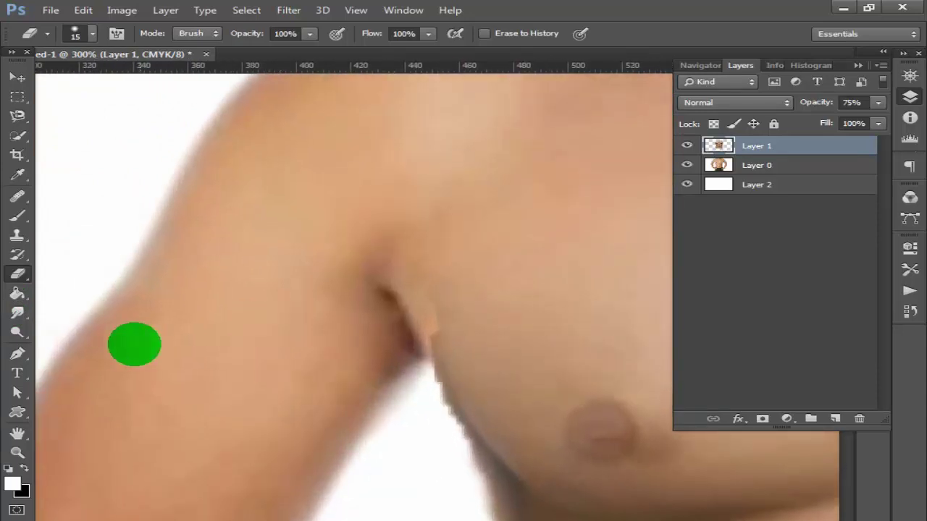
# Soften the eraser to 0% hardness and resize it to 50 px around the armpit
pyautogui.click(82, 34)
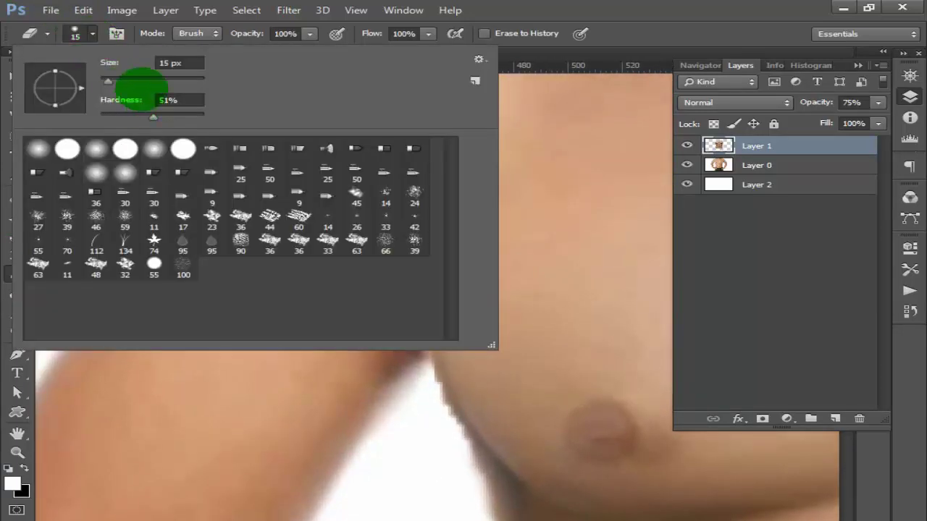
pyautogui.moveTo(107, 80); pyautogui.dragTo(158, 80)
pyautogui.moveTo(153, 116); pyautogui.dragTo(100, 117)
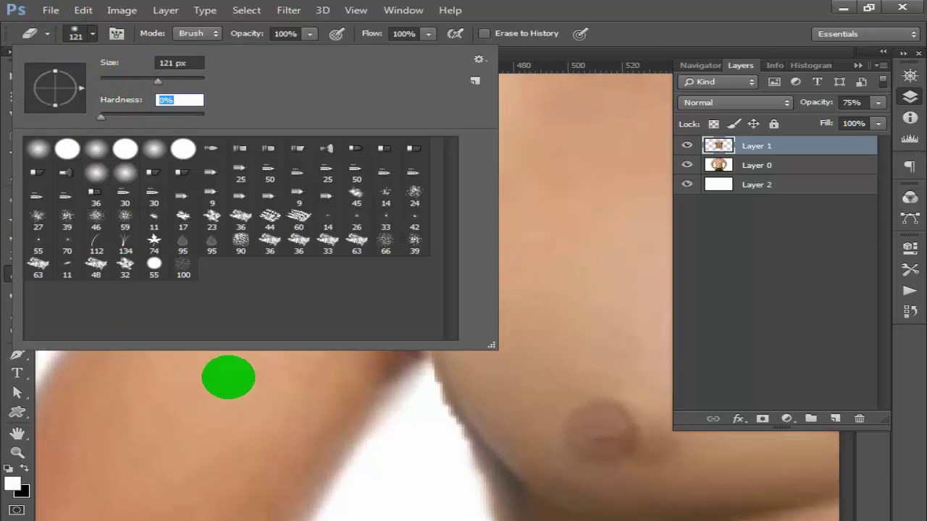
pyautogui.click(86, 34)
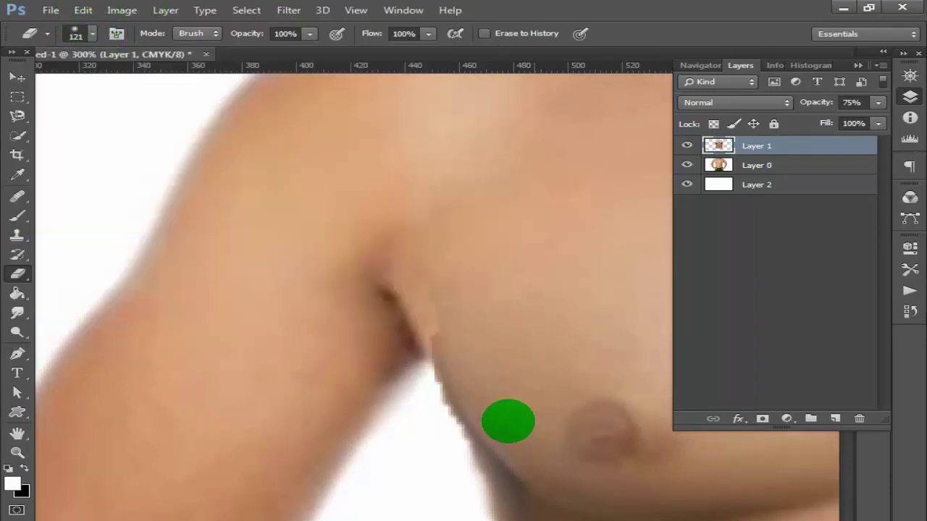
pyautogui.press('[')
pyautogui.press('[')
pyautogui.press('[')
pyautogui.press('[')
pyautogui.press('[')
pyautogui.press('[')
pyautogui.press('[')
pyautogui.press('[')
pyautogui.press('[')
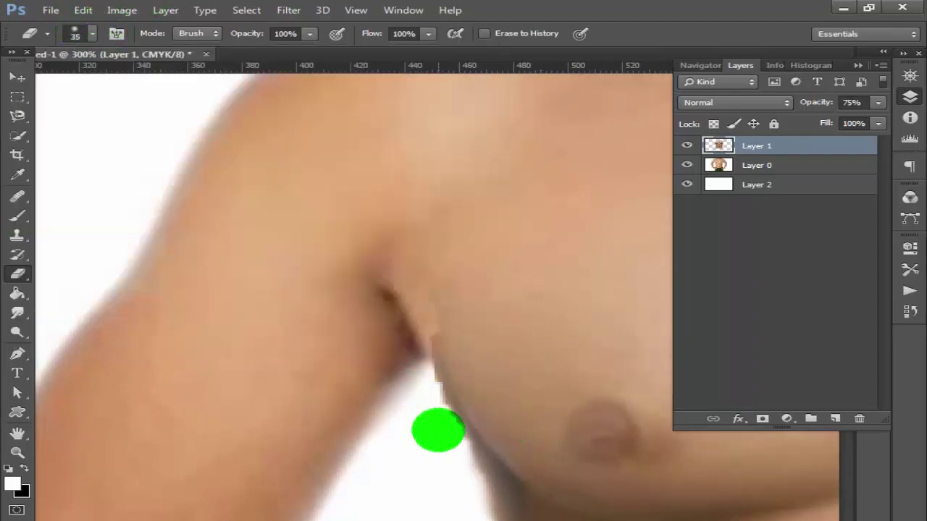
pyautogui.press('[')
pyautogui.press('[')
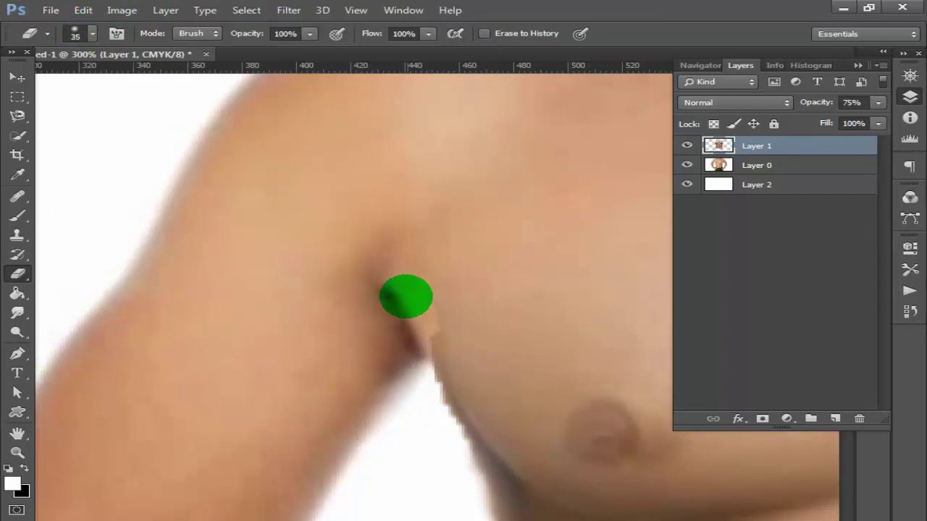
pyautogui.press(']')
pyautogui.press(']')
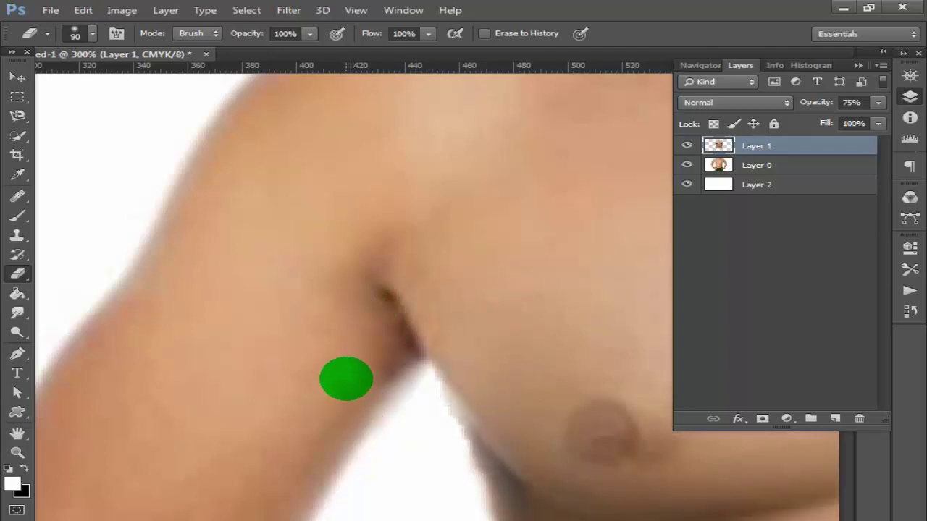
pyautogui.moveTo(403, 388); pyautogui.dragTo(11, 379)
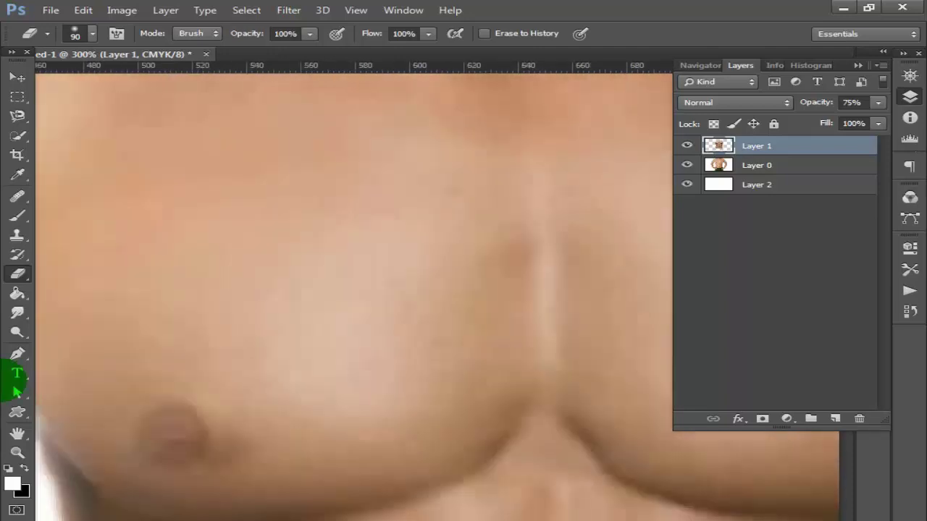
pyautogui.moveTo(422, 349); pyautogui.dragTo(13, 353)
pyautogui.moveTo(321, 296); pyautogui.dragTo(103, 332)
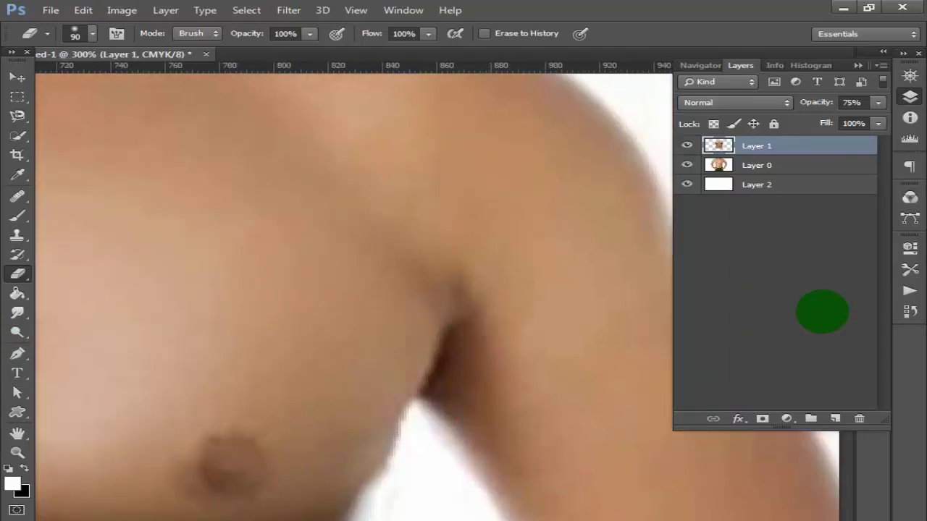
pyautogui.moveTo(472, 451); pyautogui.dragTo(631, 420)
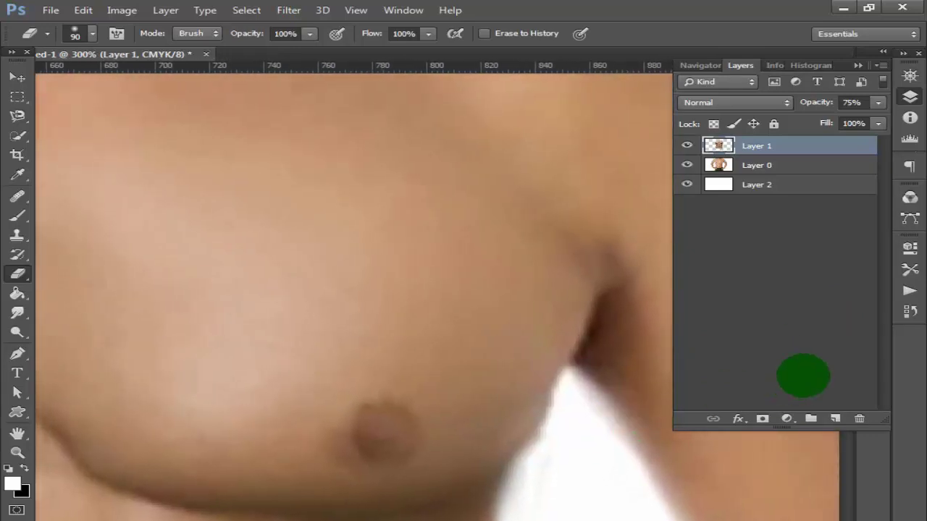
pyautogui.hotkey('ctrl', '0')
pyautogui.write('70')
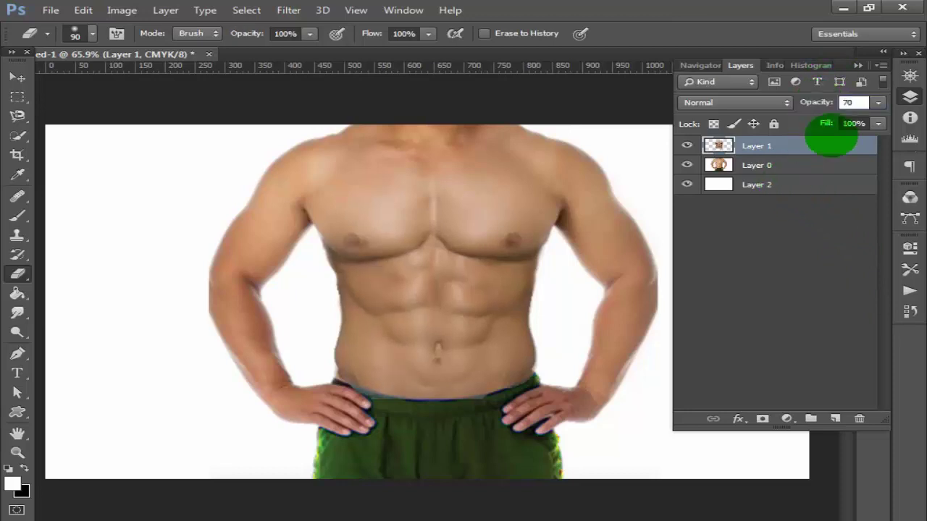
# Raise Layer 1 opacity to 82% and apply a slight Curves dip at input 55
pyautogui.moveTo(811, 108)
pyautogui.mouseDown()
pyautogui.moveTo(825, 107)
pyautogui.moveTo(818, 101)
pyautogui.mouseUp()
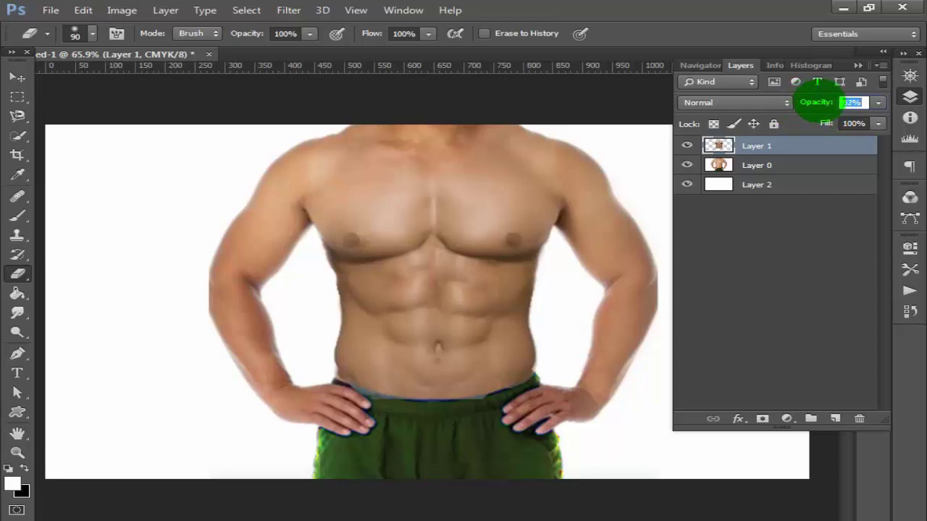
pyautogui.click(17, 76)
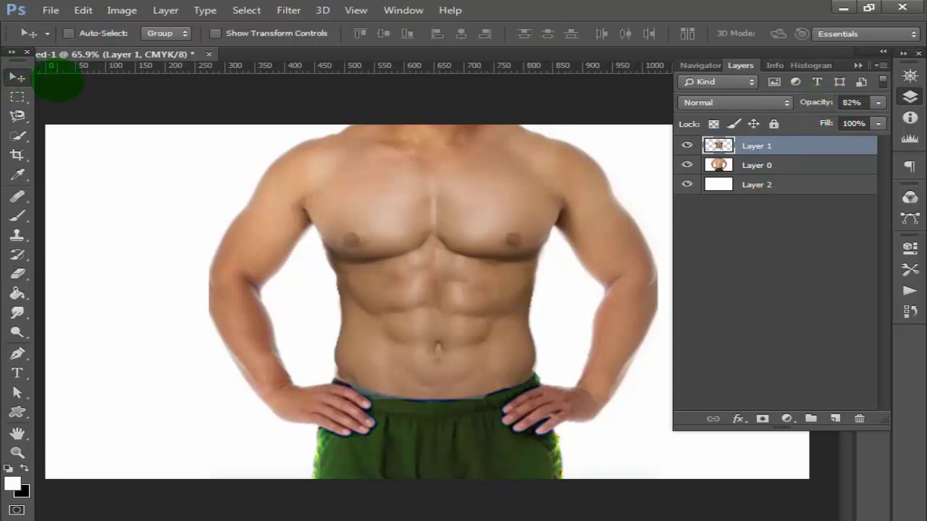
pyautogui.click(122, 10)
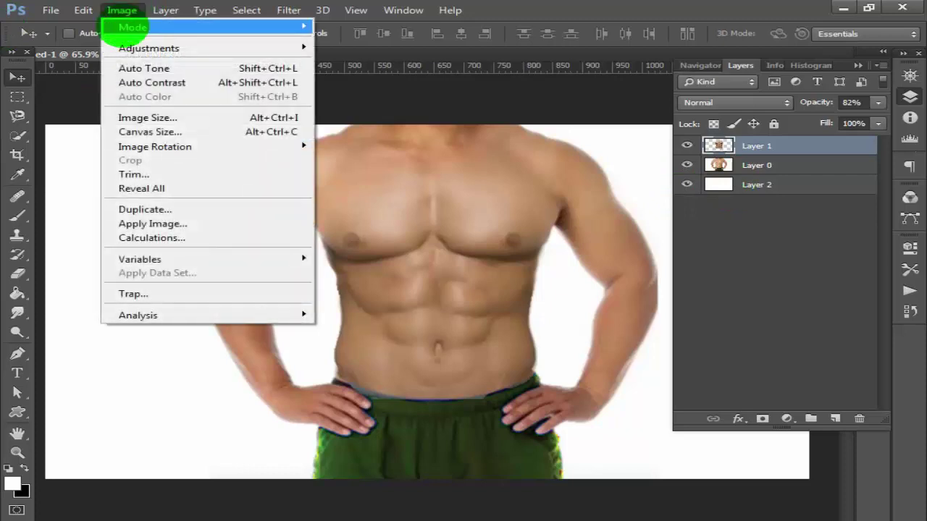
pyautogui.moveTo(149, 47)
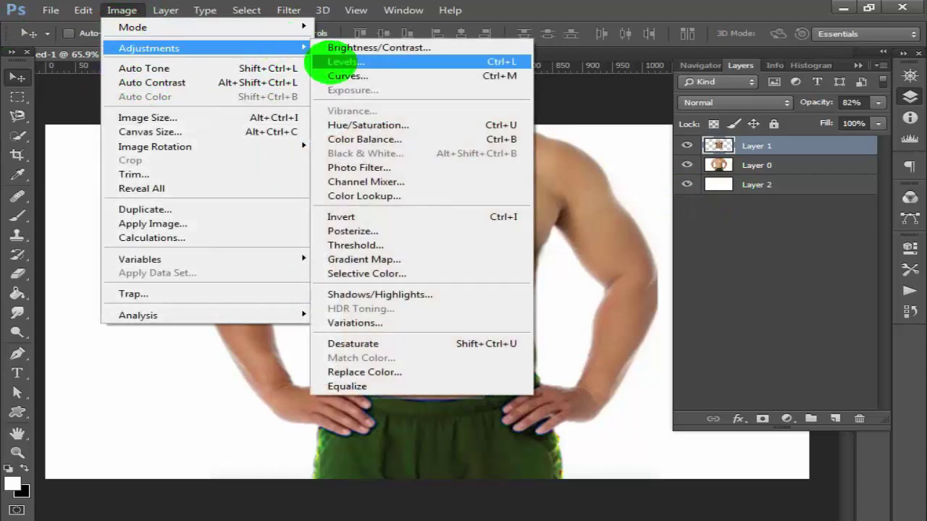
pyautogui.click(346, 75)
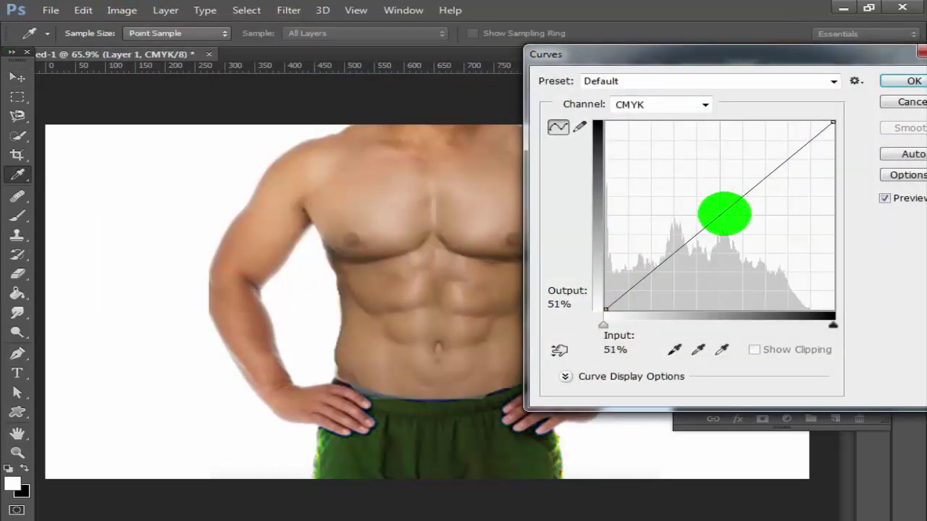
pyautogui.moveTo(724, 214); pyautogui.dragTo(728, 217)
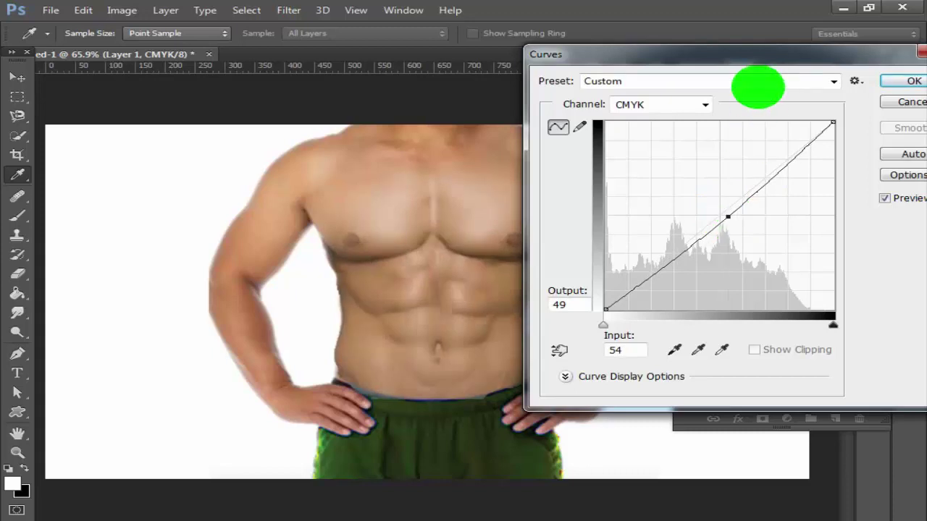
pyautogui.moveTo(761, 58)
pyautogui.mouseDown()
pyautogui.moveTo(744, 225)
pyautogui.moveTo(853, 179)
pyautogui.mouseUp()
pyautogui.moveTo(733, 359); pyautogui.dragTo(735, 360)
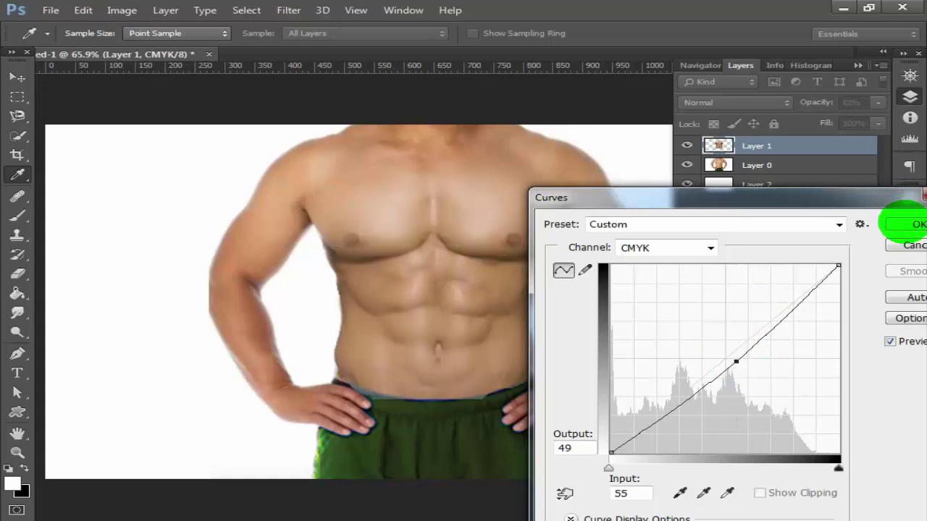
pyautogui.click(913, 224)
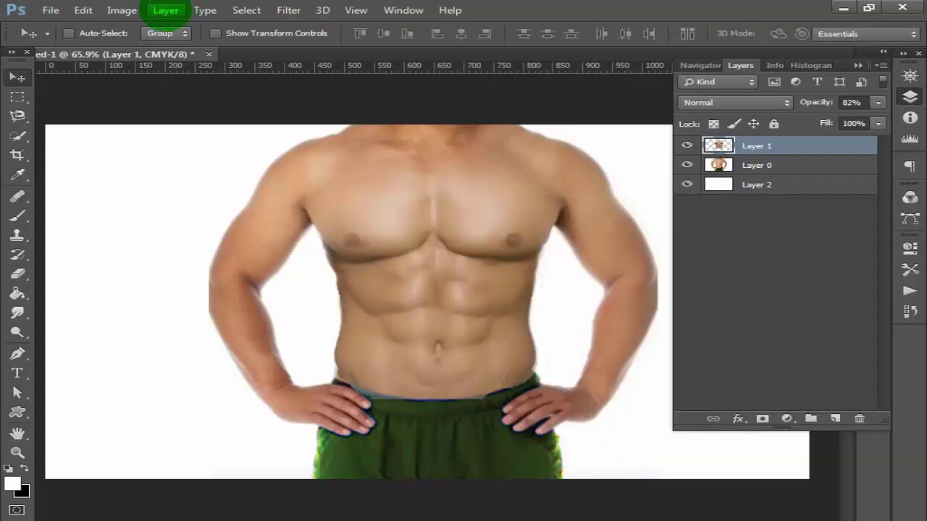
# Apply Levels with input values 22, 1.21 and 251 to Layer 1
pyautogui.click(122, 10)
pyautogui.click(335, 62)
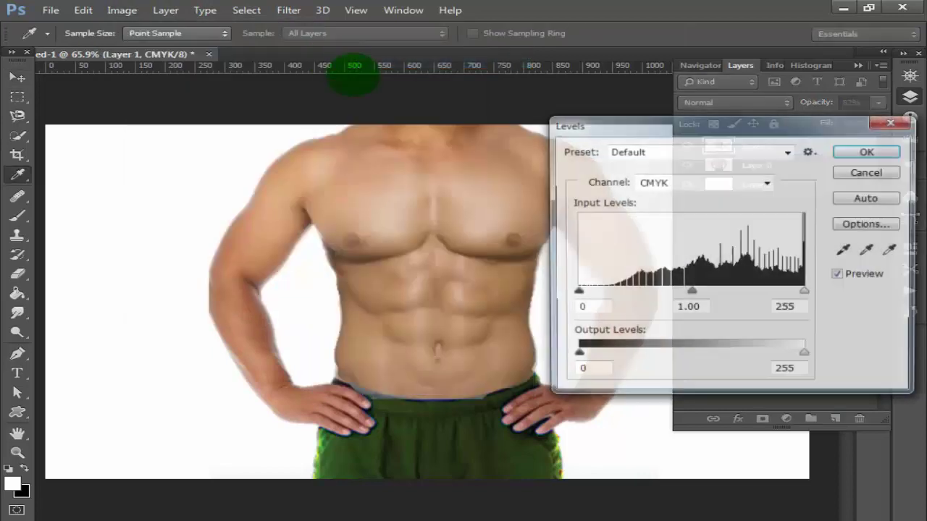
pyautogui.moveTo(574, 291); pyautogui.dragTo(594, 291)
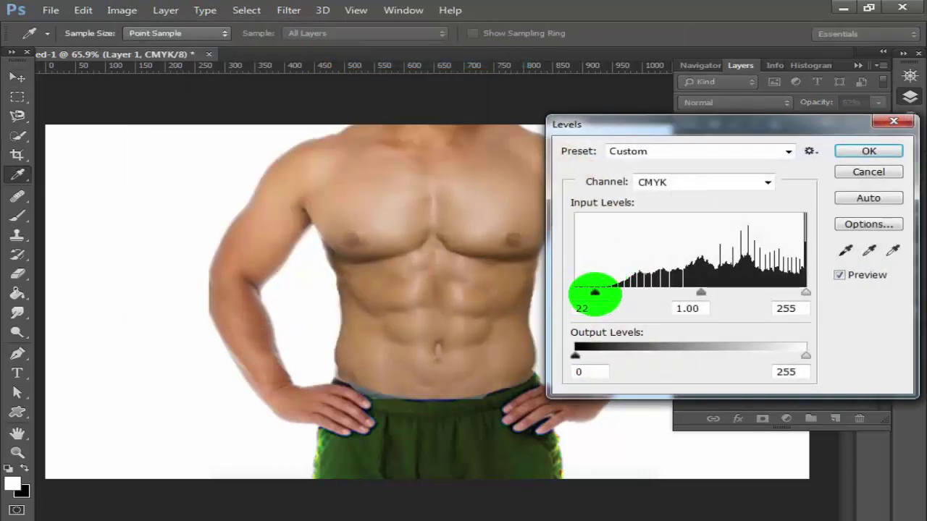
pyautogui.moveTo(696, 292); pyautogui.dragTo(684, 292)
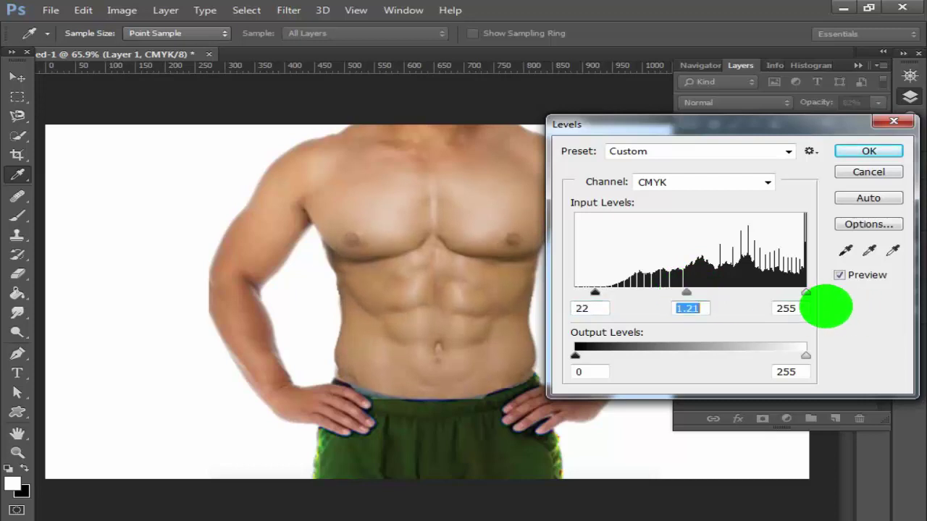
pyautogui.moveTo(805, 292)
pyautogui.mouseDown()
pyautogui.moveTo(793, 292)
pyautogui.moveTo(802, 292)
pyautogui.mouseUp()
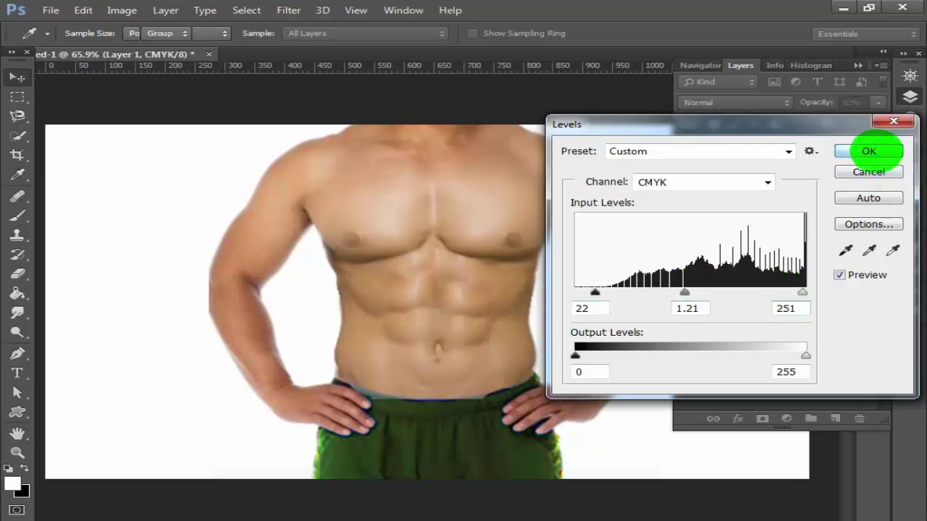
pyautogui.click(869, 151)
pyautogui.click(719, 166)
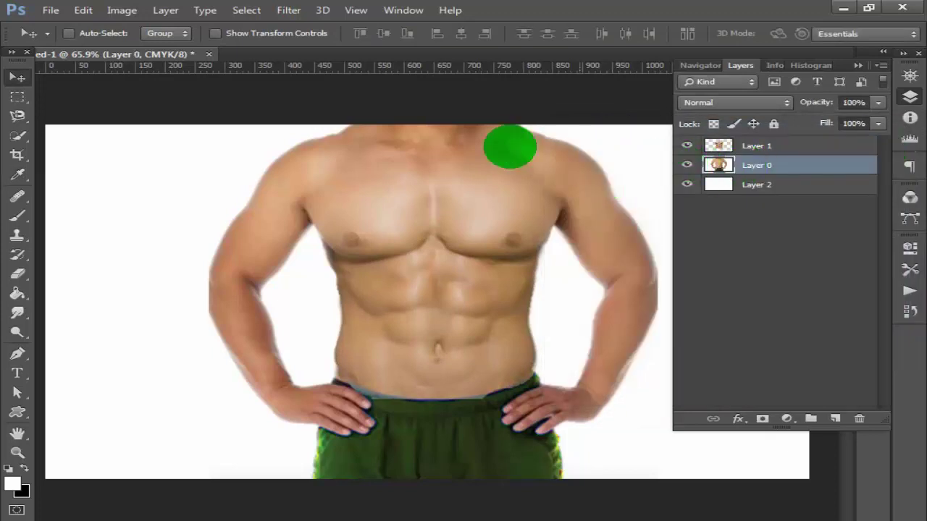
# Try Auto Tone on the torso and undo it, then apply Hue +6 and Lightness +17
pyautogui.click(121, 10)
pyautogui.click(171, 68)
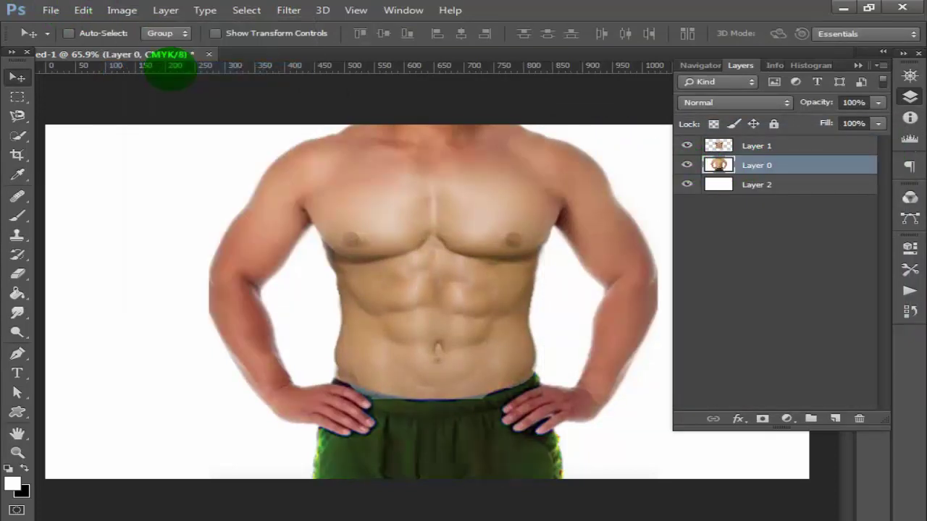
pyautogui.hotkey('ctrl', 'z')
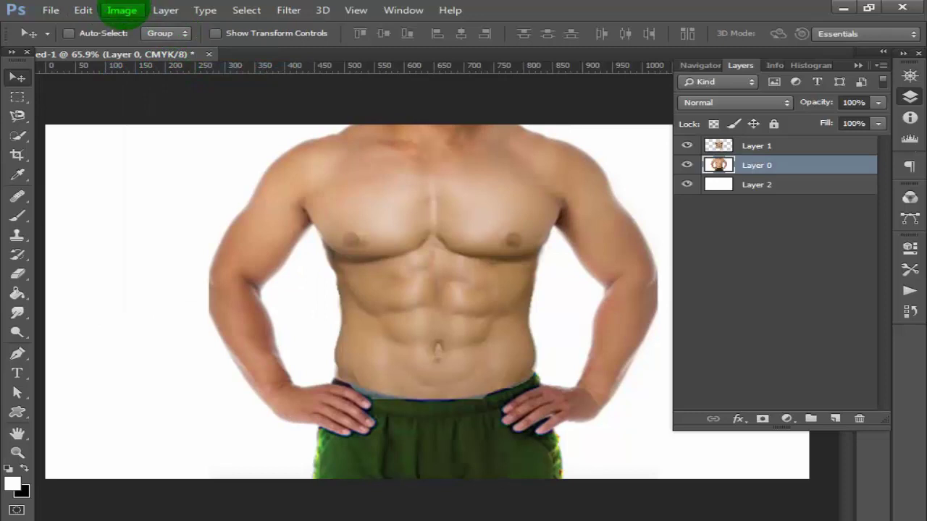
pyautogui.click(121, 11)
pyautogui.moveTo(150, 47)
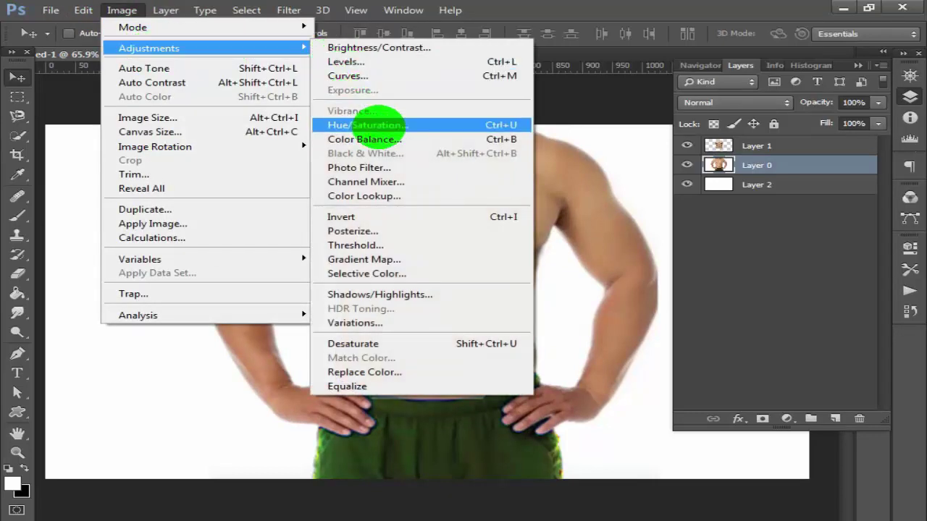
pyautogui.click(372, 126)
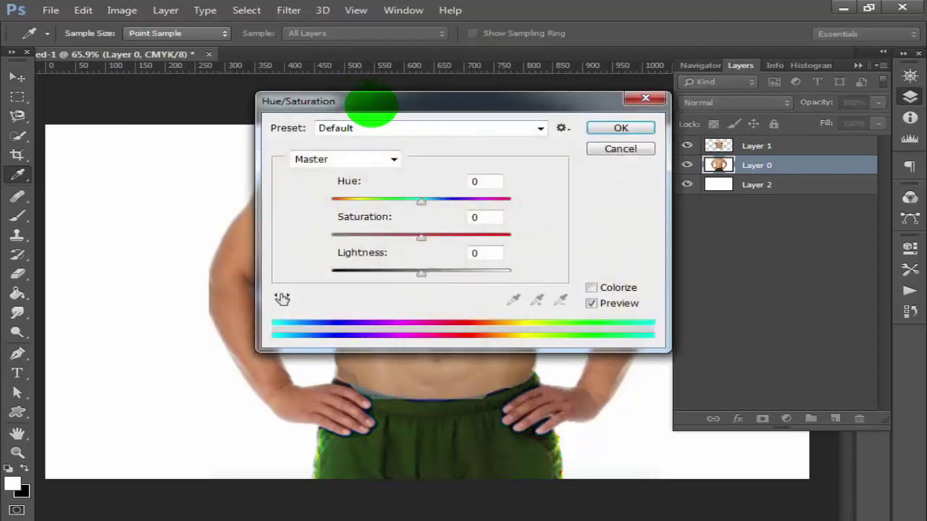
pyautogui.moveTo(372, 103); pyautogui.dragTo(607, 232)
pyautogui.moveTo(657, 326)
pyautogui.mouseDown()
pyautogui.moveTo(641, 327)
pyautogui.moveTo(666, 328)
pyautogui.moveTo(659, 326)
pyautogui.mouseUp()
pyautogui.moveTo(679, 226); pyautogui.dragTo(650, 247)
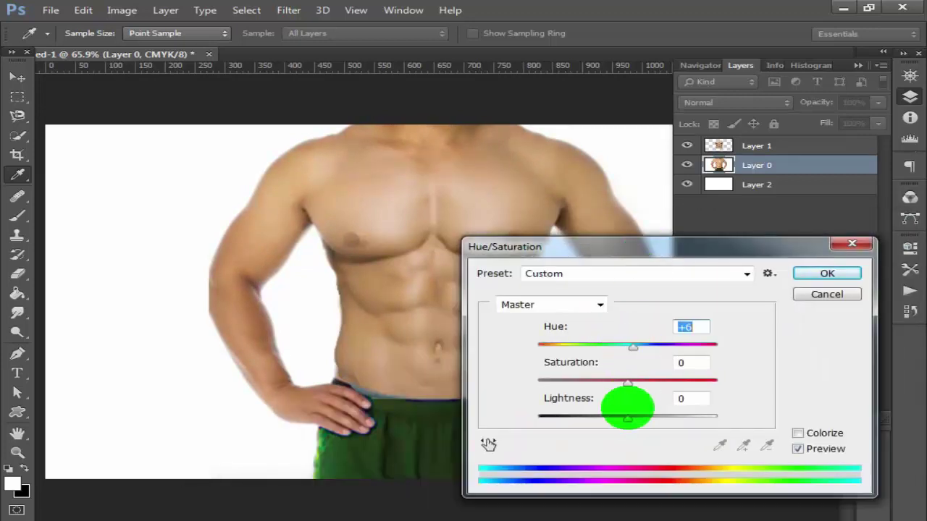
pyautogui.click(627, 413)
pyautogui.moveTo(758, 246)
pyautogui.mouseDown()
pyautogui.moveTo(391, 518)
pyautogui.moveTo(474, 372)
pyautogui.mouseUp()
pyautogui.click(563, 397)
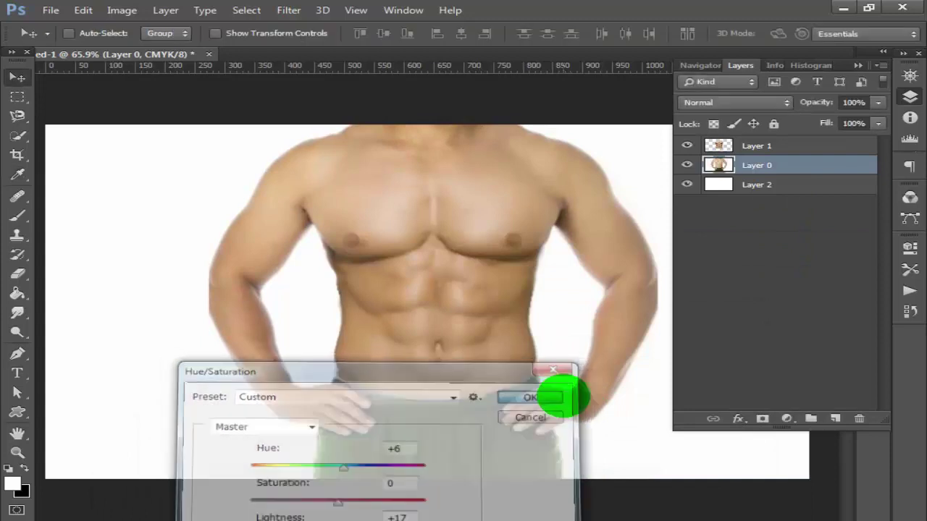
# Brighten the torso layer with Brightness/Contrast set to brightness 11, contrast 0
pyautogui.click(121, 11)
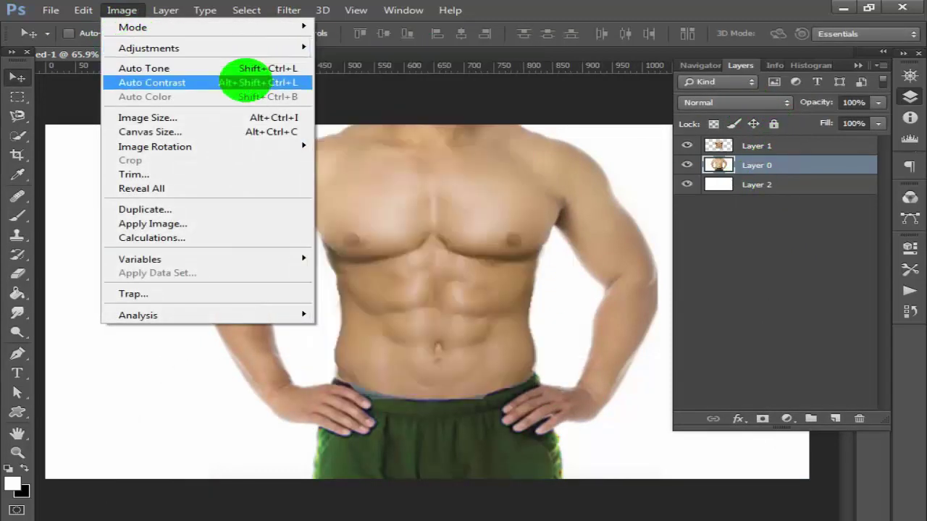
pyautogui.click(404, 48)
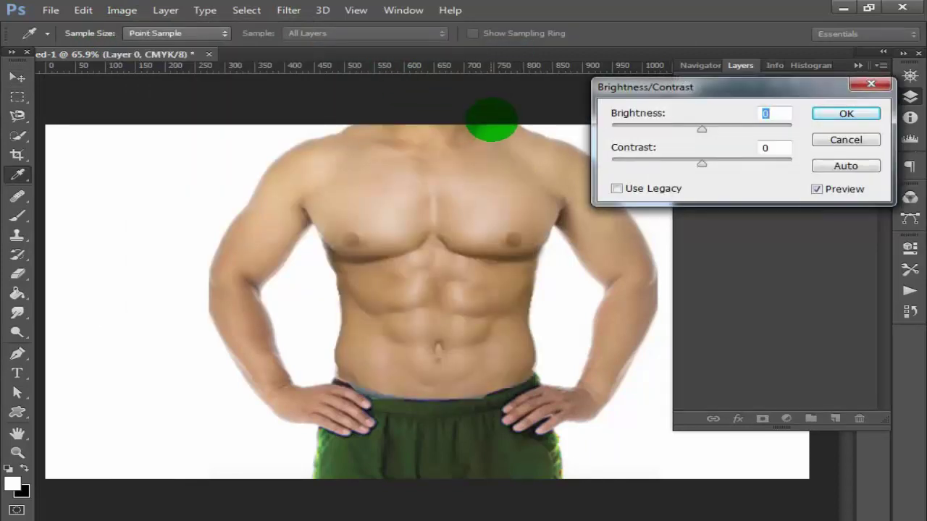
pyautogui.moveTo(701, 129); pyautogui.dragTo(711, 129)
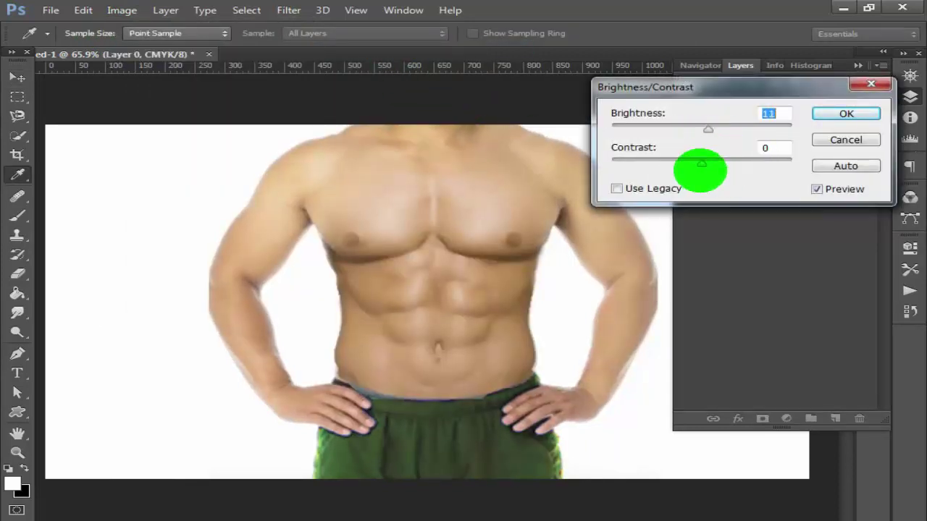
pyautogui.moveTo(701, 164)
pyautogui.mouseDown()
pyautogui.moveTo(739, 170)
pyautogui.moveTo(701, 170)
pyautogui.mouseUp()
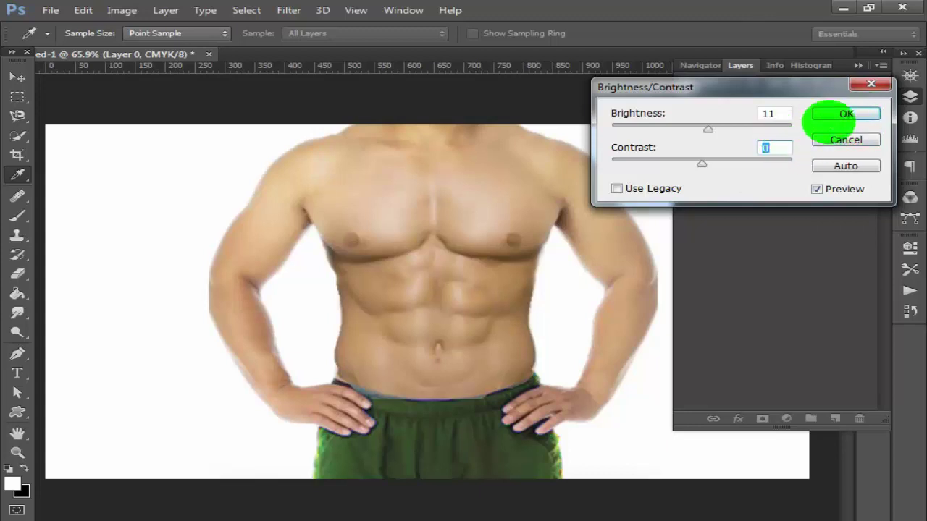
pyautogui.click(840, 116)
pyautogui.press('v')
pyautogui.click(781, 145)
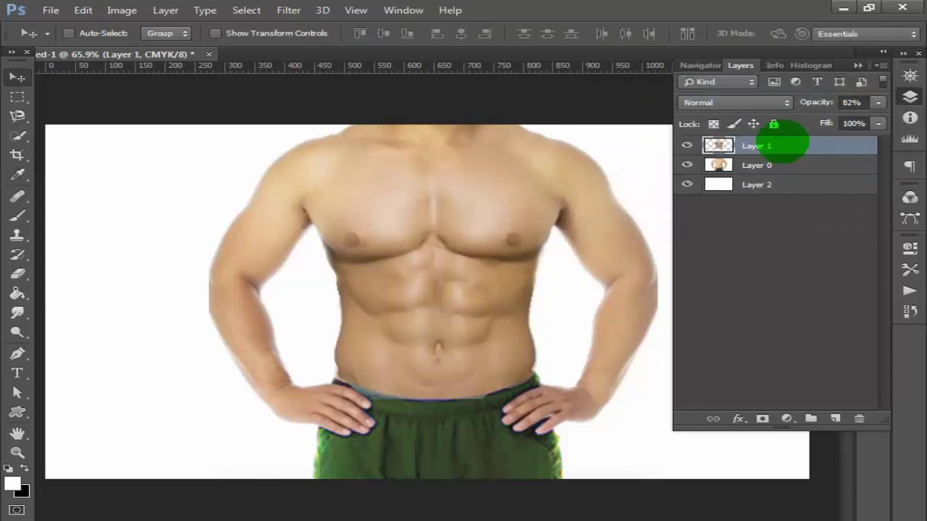
# Darken the abs layer with a Curves adjustment lowering input 50 to output 47
pyautogui.hotkey('ctrl', 'm')
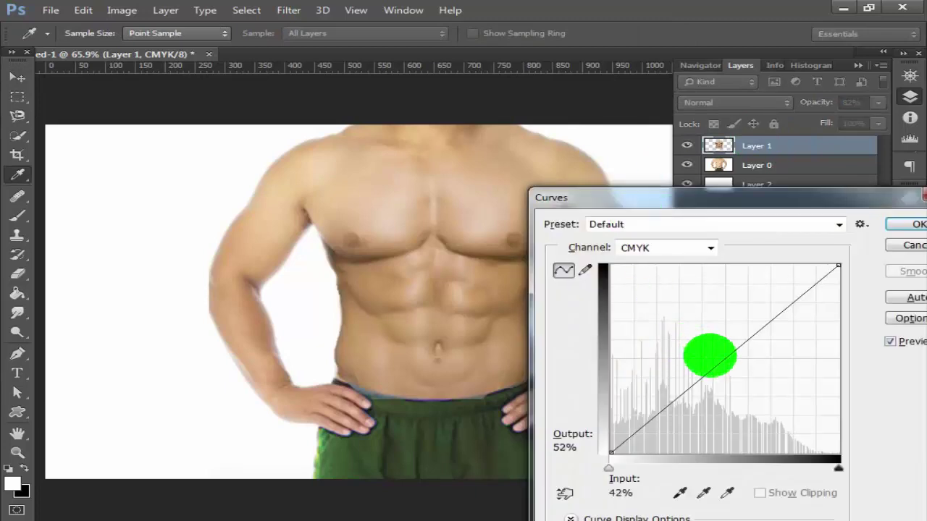
pyautogui.moveTo(716, 367); pyautogui.dragTo(724, 365)
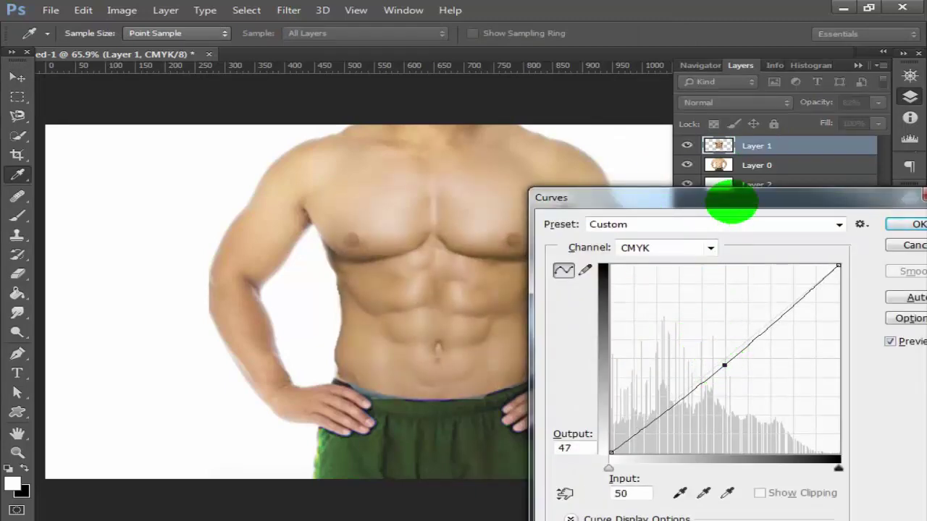
pyautogui.moveTo(747, 200); pyautogui.dragTo(391, 176)
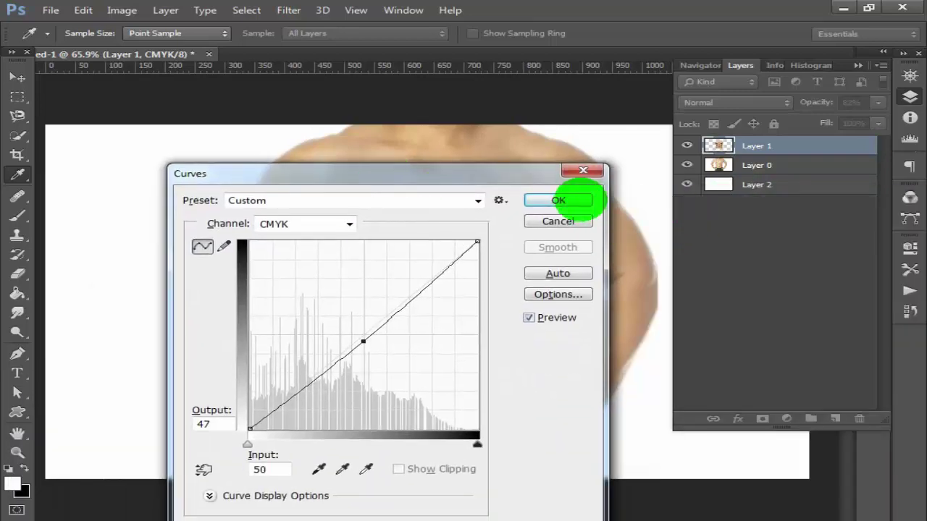
pyautogui.click(568, 197)
# Collapse the side panel dock to view the finished abs composite in full
pyautogui.click(883, 52)
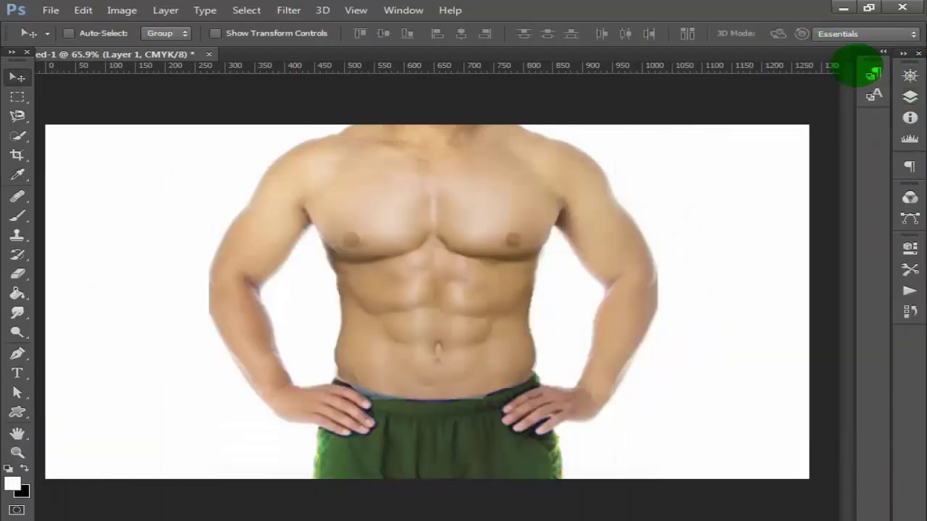